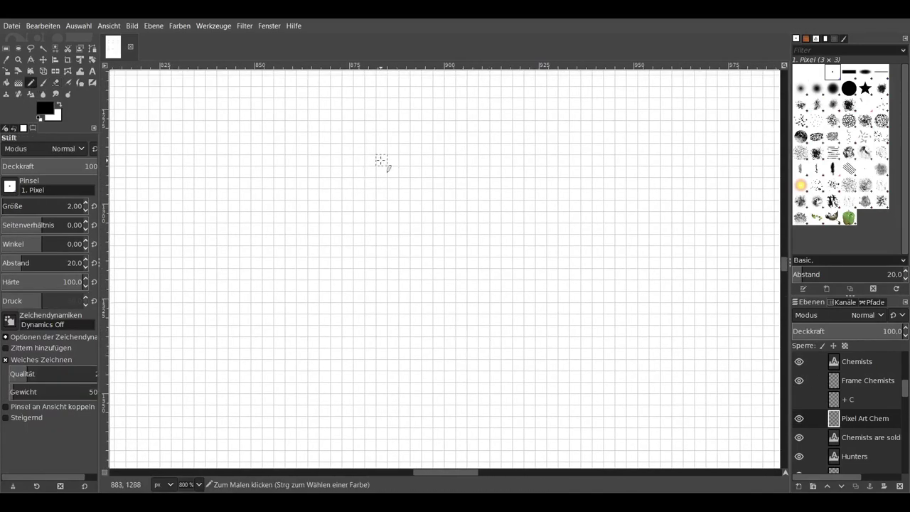
# Pixel the first arm's curling hook at the top, running down into a thick column.
pyautogui.click(381, 160)
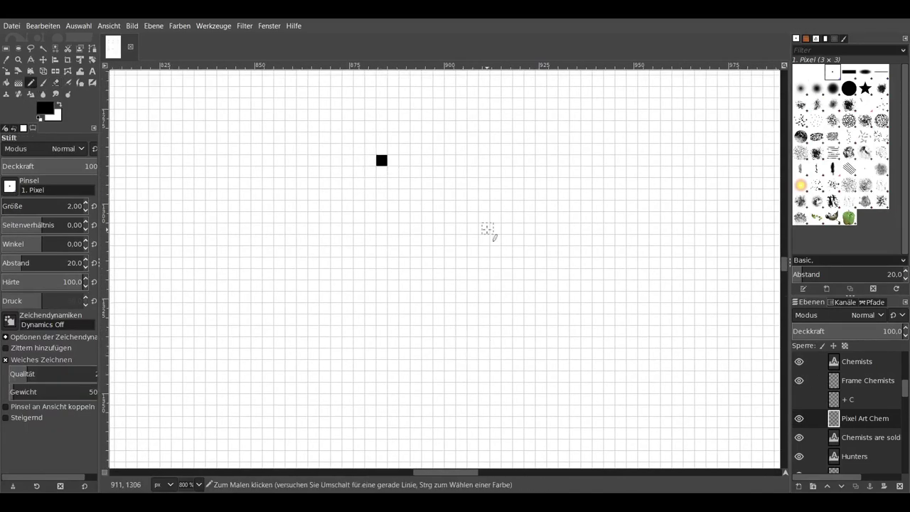
pyautogui.moveTo(371, 171)
pyautogui.mouseDown()
pyautogui.moveTo(306, 222)
pyautogui.moveTo(313, 240)
pyautogui.moveTo(294, 249)
pyautogui.moveTo(313, 251)
pyautogui.mouseUp()
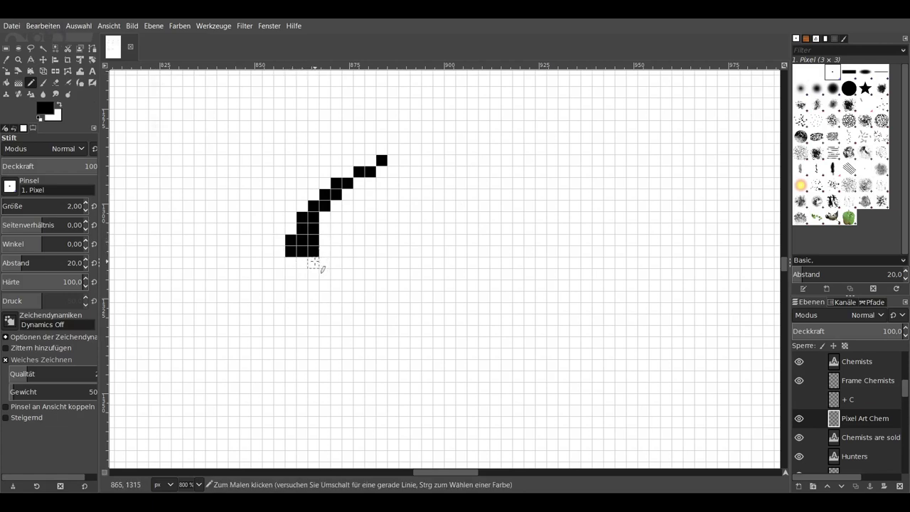
pyautogui.moveTo(313, 265)
pyautogui.mouseDown()
pyautogui.moveTo(313, 297)
pyautogui.moveTo(282, 291)
pyautogui.moveTo(281, 260)
pyautogui.moveTo(307, 268)
pyautogui.moveTo(293, 294)
pyautogui.moveTo(301, 285)
pyautogui.moveTo(324, 320)
pyautogui.moveTo(285, 310)
pyautogui.moveTo(291, 320)
pyautogui.moveTo(313, 322)
pyautogui.moveTo(267, 330)
pyautogui.mouseUp()
pyautogui.click(335, 330)
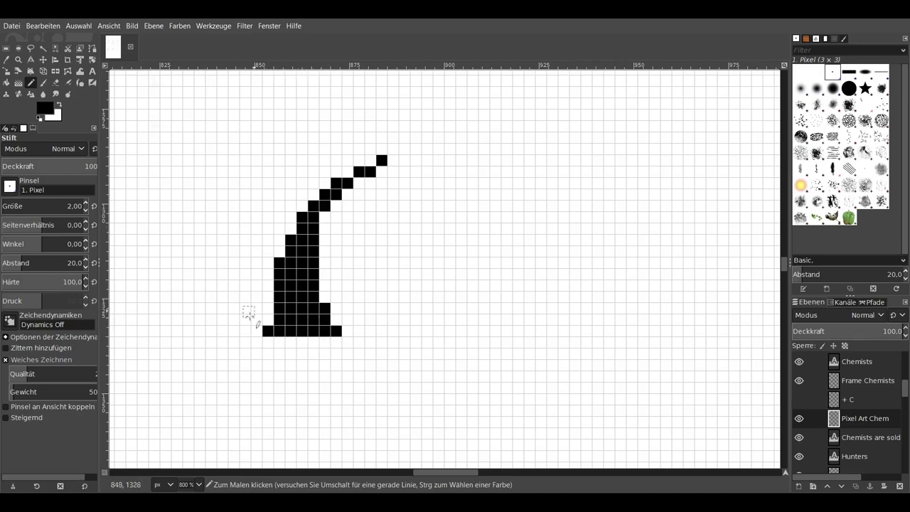
# Build the flared base from widening rows, with a small hooked tip at its left end.
pyautogui.moveTo(348, 342); pyautogui.dragTo(246, 343)
pyautogui.click(233, 353)
pyautogui.click(210, 376)
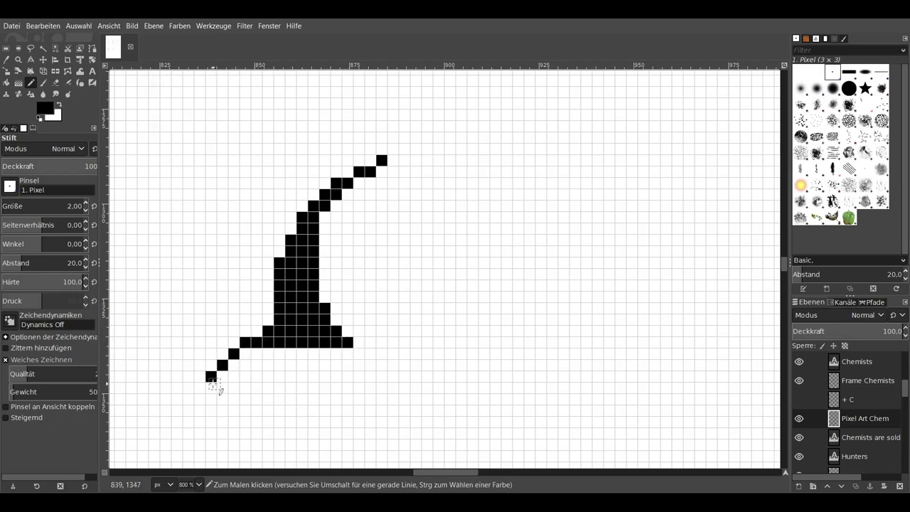
pyautogui.click(210, 387)
pyautogui.click(221, 387)
pyautogui.click(233, 387)
pyautogui.moveTo(369, 354); pyautogui.dragTo(244, 353)
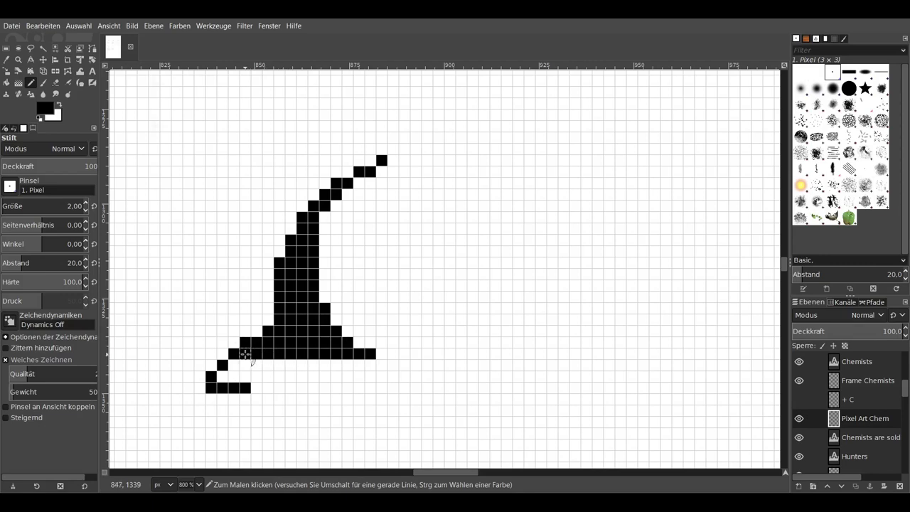
pyautogui.moveTo(382, 364)
pyautogui.mouseDown()
pyautogui.moveTo(392, 364)
pyautogui.moveTo(229, 364)
pyautogui.mouseUp()
pyautogui.moveTo(404, 376); pyautogui.dragTo(216, 378)
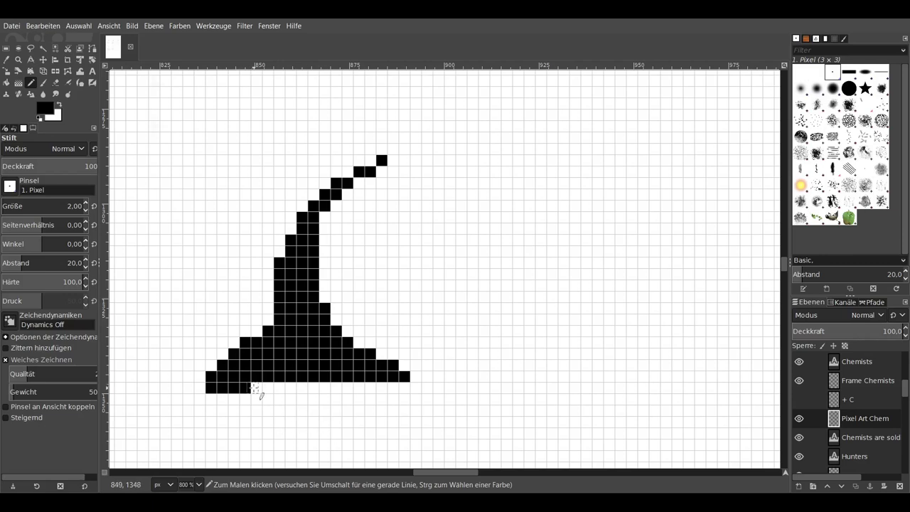
# Add pixels below the base and a solid three-pixel stem block.
pyautogui.click(302, 387)
pyautogui.click(335, 388)
pyautogui.moveTo(330, 388)
pyautogui.mouseDown()
pyautogui.moveTo(395, 388)
pyautogui.moveTo(376, 411)
pyautogui.moveTo(359, 399)
pyautogui.mouseUp()
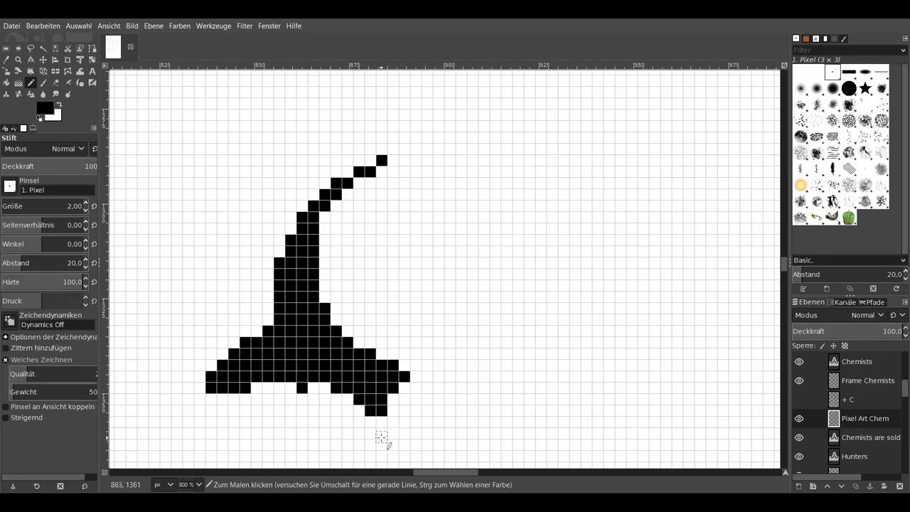
pyautogui.moveTo(290, 395)
pyautogui.mouseDown()
pyautogui.moveTo(304, 432)
pyautogui.moveTo(317, 431)
pyautogui.mouseUp()
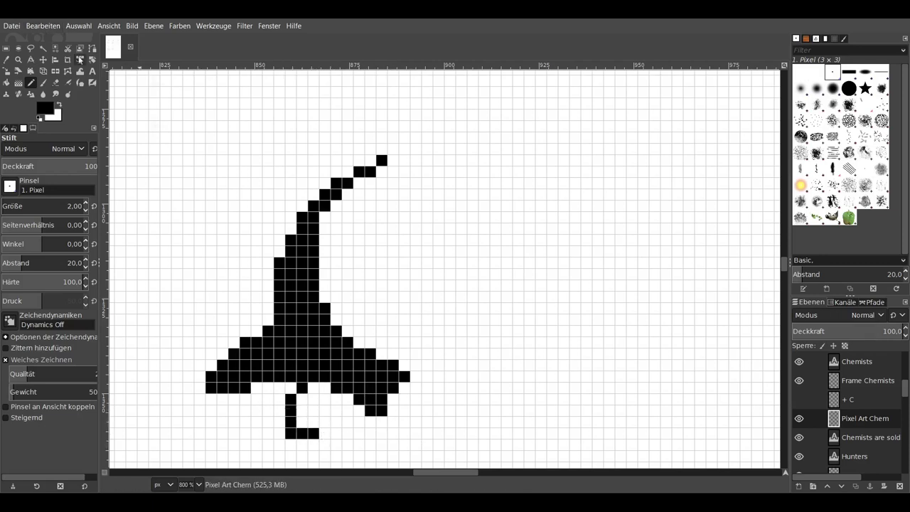
pyautogui.moveTo(313, 396)
pyautogui.mouseDown()
pyautogui.moveTo(313, 426)
pyautogui.moveTo(301, 420)
pyautogui.moveTo(313, 430)
pyautogui.mouseUp()
# Paint the leg curving down-left from the base and extend the stem down-right.
pyautogui.hscroll(-4, 313, 426)
pyautogui.hscroll(-1, 331, 418)
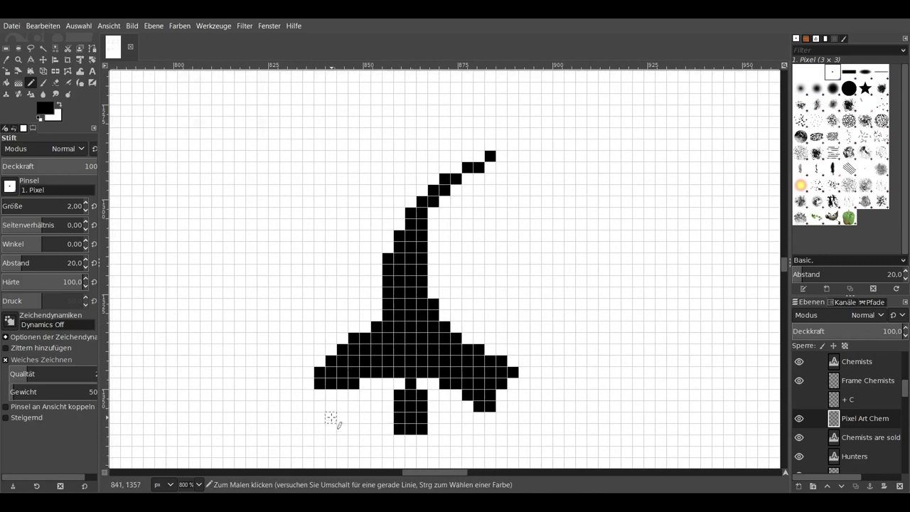
pyautogui.moveTo(331, 398); pyautogui.dragTo(305, 420)
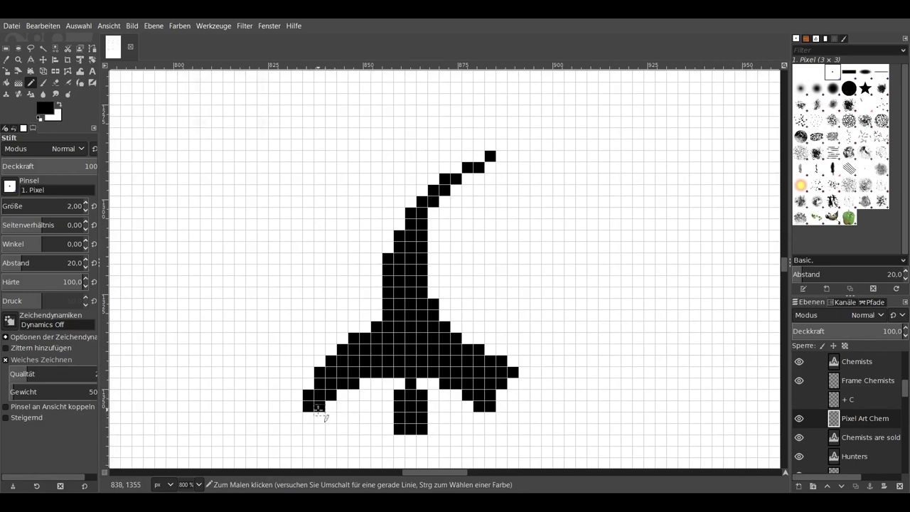
pyautogui.scroll(-2, 305, 421)
pyautogui.moveTo(300, 367)
pyautogui.mouseDown()
pyautogui.moveTo(311, 379)
pyautogui.moveTo(300, 437)
pyautogui.mouseUp()
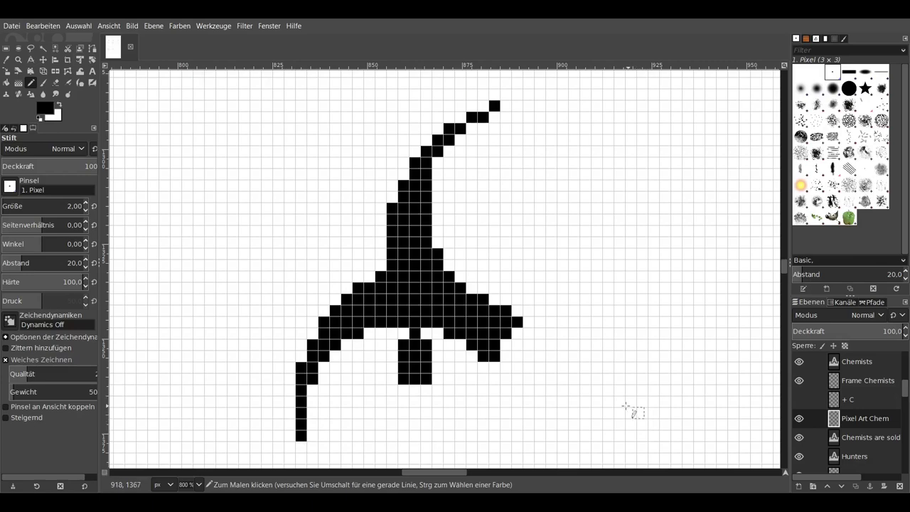
pyautogui.scroll(-2, 498, 383)
pyautogui.hscroll(1, 497, 384)
pyautogui.moveTo(390, 354)
pyautogui.mouseDown()
pyautogui.moveTo(406, 334)
pyautogui.moveTo(387, 345)
pyautogui.moveTo(410, 342)
pyautogui.moveTo(386, 355)
pyautogui.moveTo(426, 358)
pyautogui.moveTo(413, 365)
pyautogui.moveTo(444, 375)
pyautogui.moveTo(417, 376)
pyautogui.moveTo(437, 386)
pyautogui.moveTo(422, 387)
pyautogui.moveTo(435, 414)
pyautogui.mouseUp()
# Undo the last stroke and pixel the second arm's curl running diagonally down-right.
pyautogui.hotkey('ctrl', 'z')
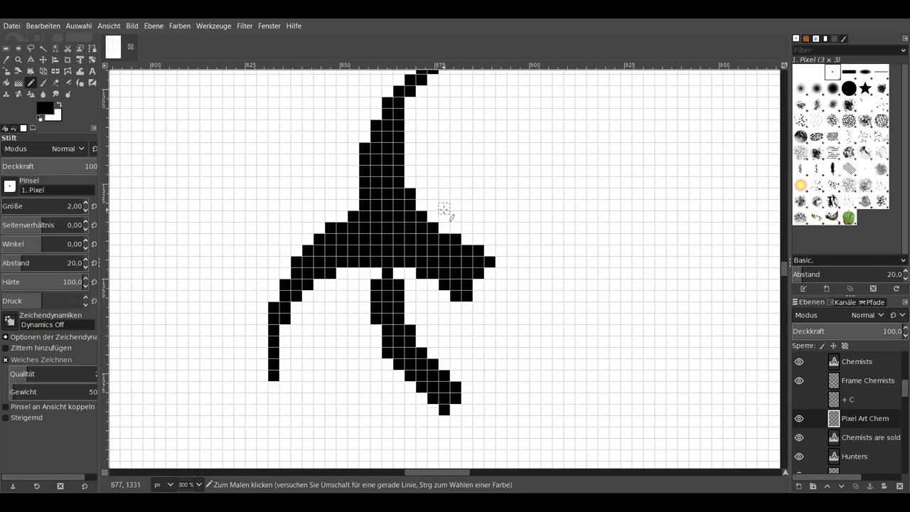
pyautogui.scroll(5, 484, 142)
pyautogui.hscroll(5, 483, 142)
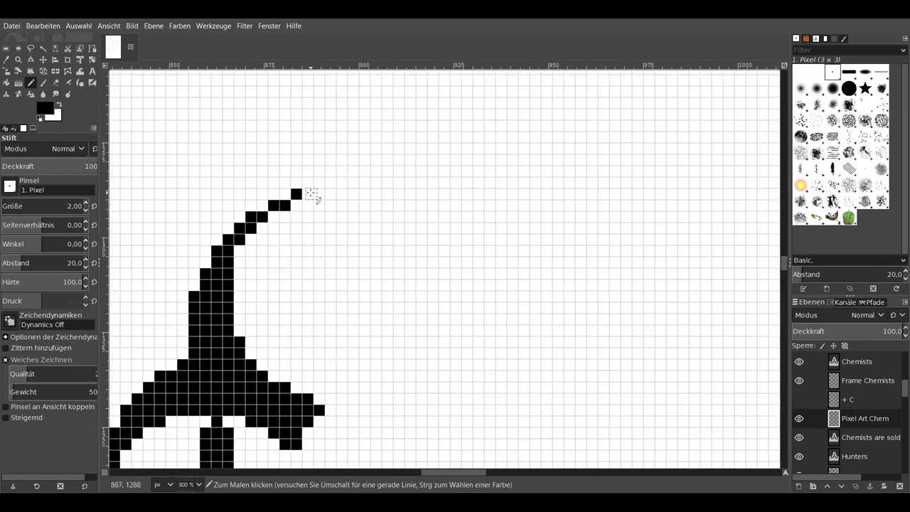
pyautogui.click(363, 194)
pyautogui.click(375, 205)
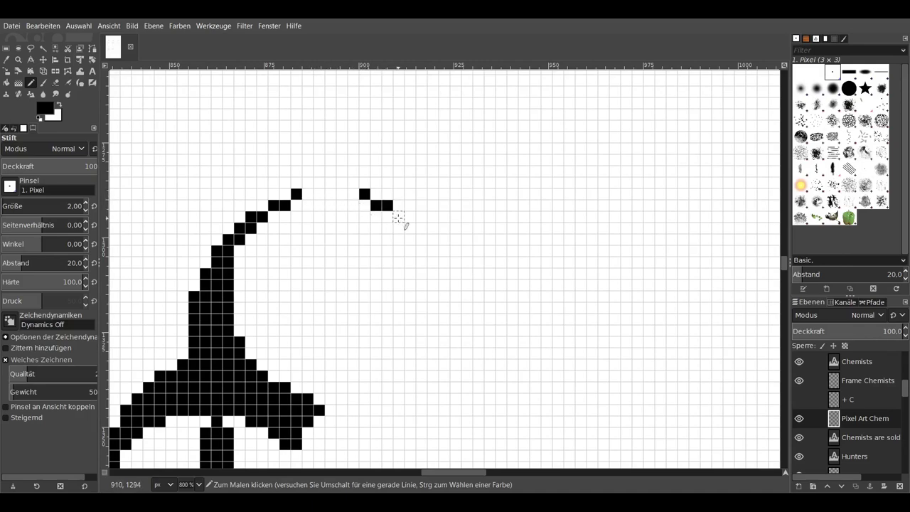
pyautogui.click(398, 216)
pyautogui.click(409, 216)
pyautogui.click(409, 227)
pyautogui.click(422, 239)
pyautogui.click(433, 251)
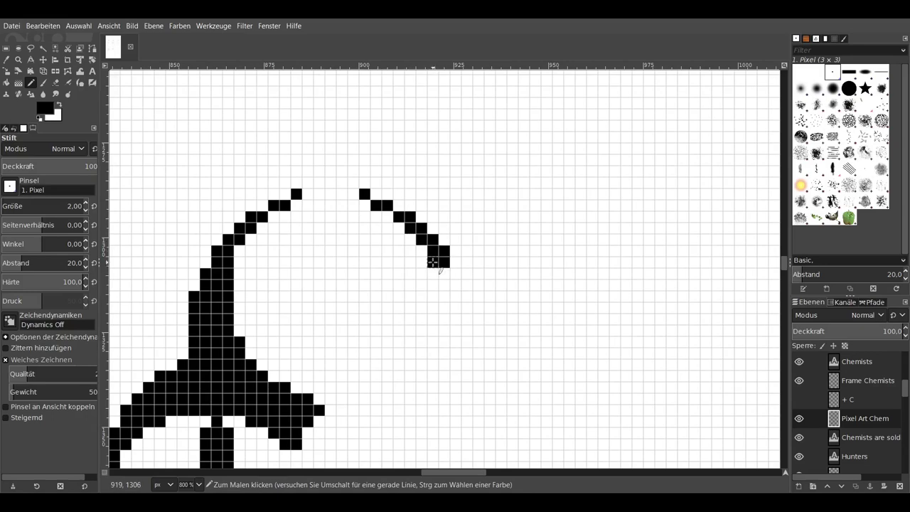
# Thicken the second arm below its curl with several rows of pixels.
pyautogui.click(433, 273)
pyautogui.click(444, 273)
pyautogui.click(456, 273)
pyautogui.click(456, 284)
pyautogui.click(444, 285)
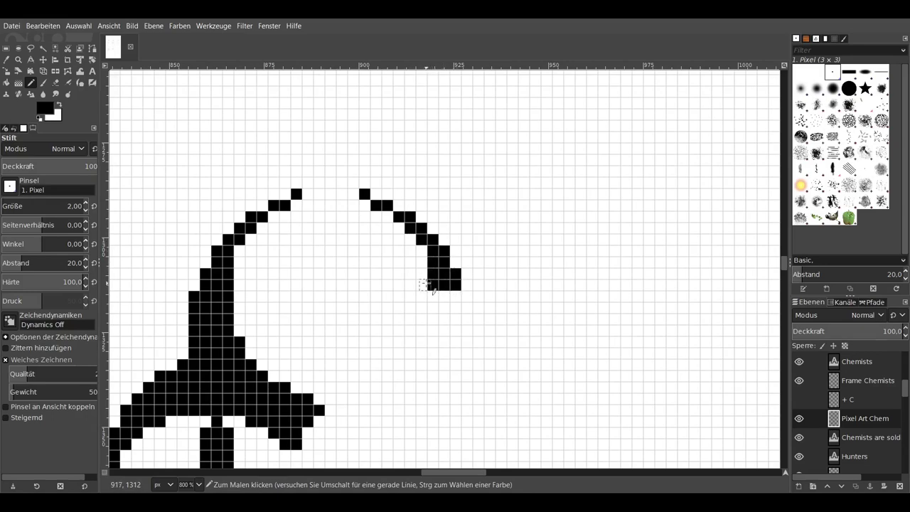
pyautogui.click(433, 296)
pyautogui.click(444, 296)
pyautogui.click(455, 296)
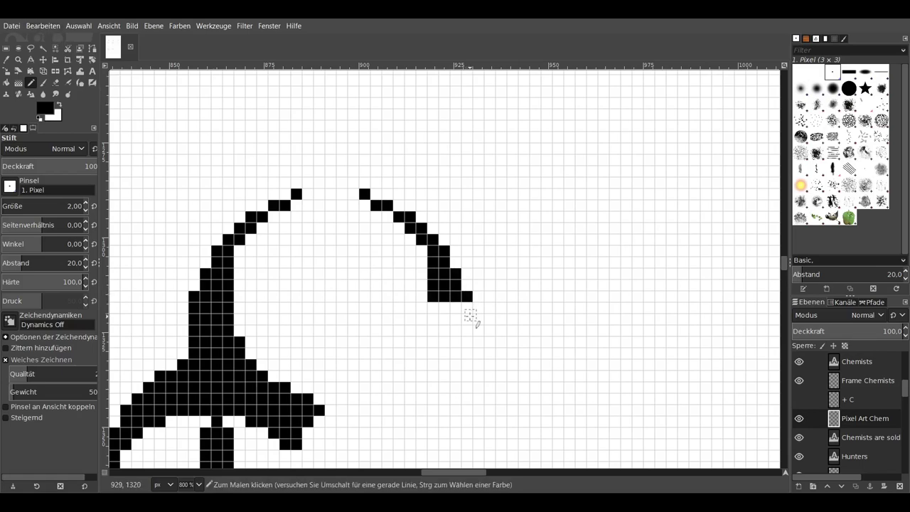
# Add a column under the curl and fill the second arm's body solid.
pyautogui.click(433, 307)
pyautogui.click(433, 318)
pyautogui.moveTo(442, 330)
pyautogui.mouseDown()
pyautogui.moveTo(467, 329)
pyautogui.moveTo(471, 319)
pyautogui.moveTo(446, 310)
pyautogui.mouseUp()
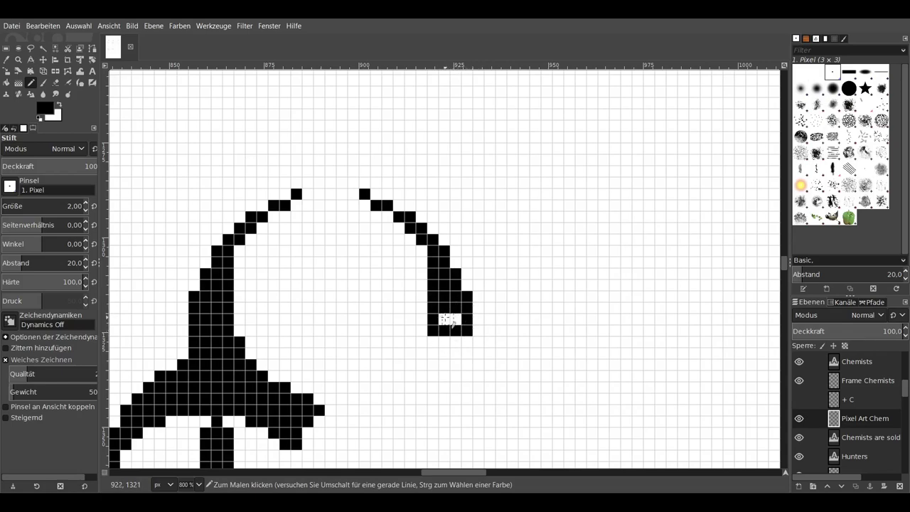
pyautogui.moveTo(445, 319)
pyautogui.mouseDown()
pyautogui.moveTo(456, 320)
pyautogui.moveTo(445, 341)
pyautogui.moveTo(467, 342)
pyautogui.moveTo(447, 353)
pyautogui.moveTo(468, 351)
pyautogui.mouseUp()
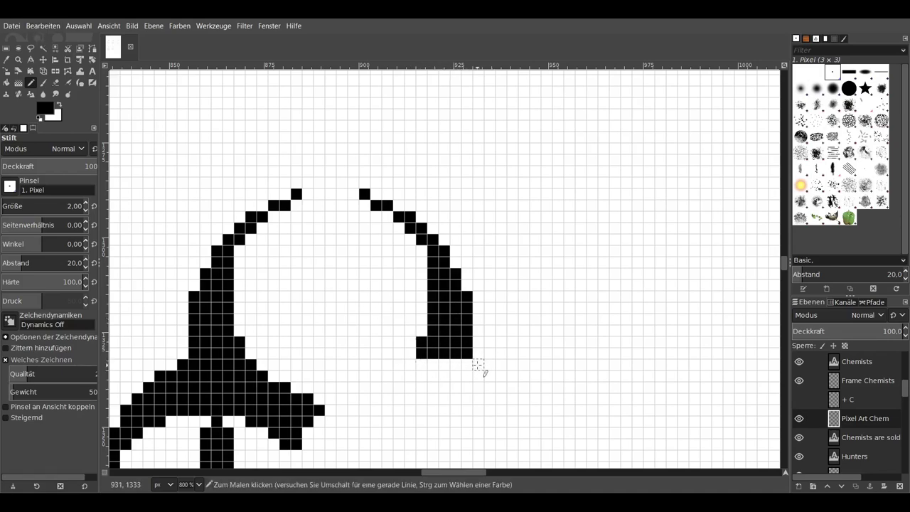
# Draw the second arm's flared base rows and close the gap at its right end.
pyautogui.click(478, 364)
pyautogui.moveTo(410, 364); pyautogui.dragTo(500, 376)
pyautogui.moveTo(397, 376); pyautogui.dragTo(477, 375)
pyautogui.click(475, 371)
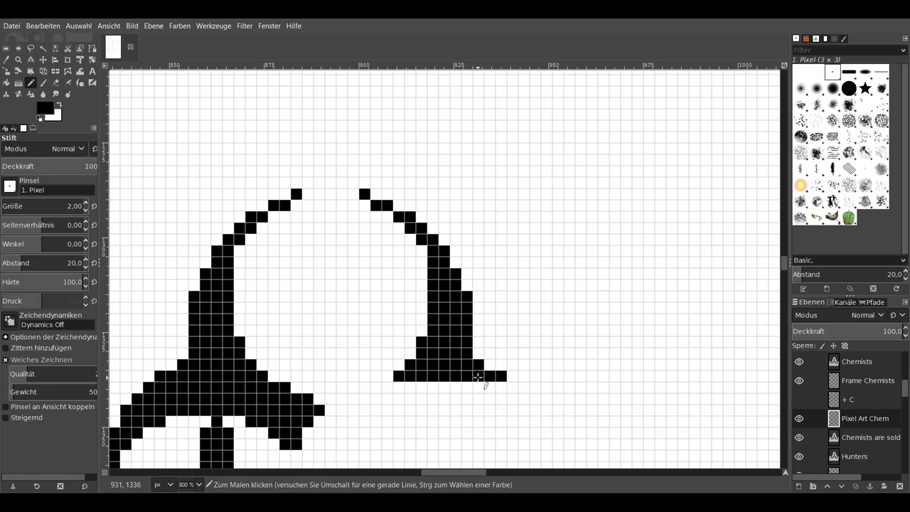
# Start the inner leg running down-left from the base, undoing a misplaced pixel.
pyautogui.click(387, 387)
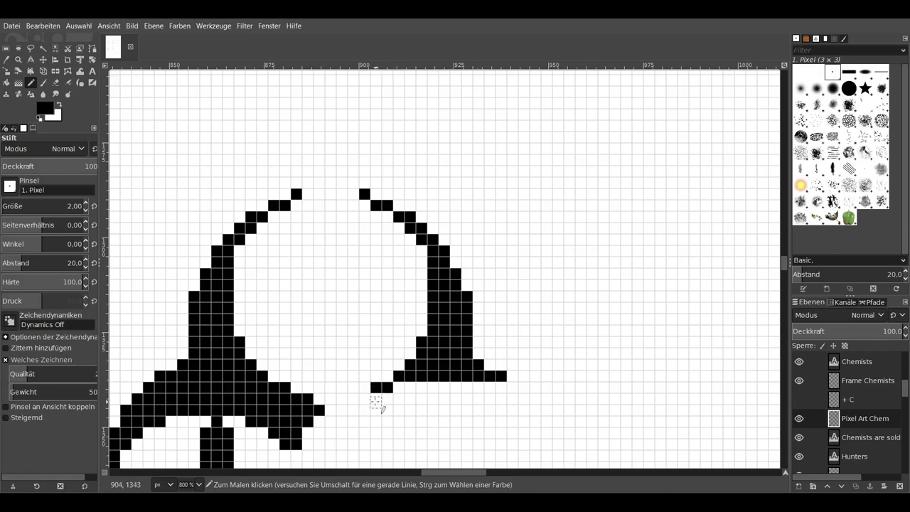
pyautogui.click(364, 399)
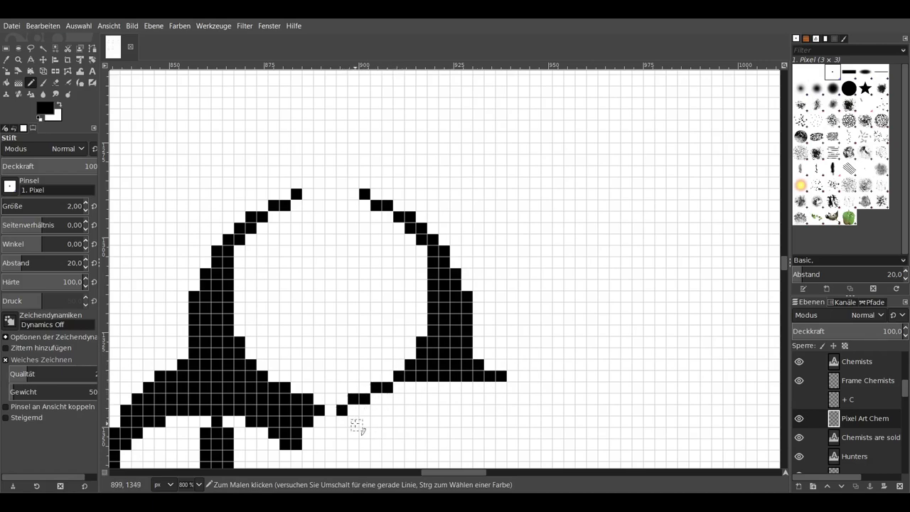
pyautogui.moveTo(354, 420)
pyautogui.mouseDown()
pyautogui.moveTo(377, 426)
pyautogui.moveTo(386, 444)
pyautogui.mouseUp()
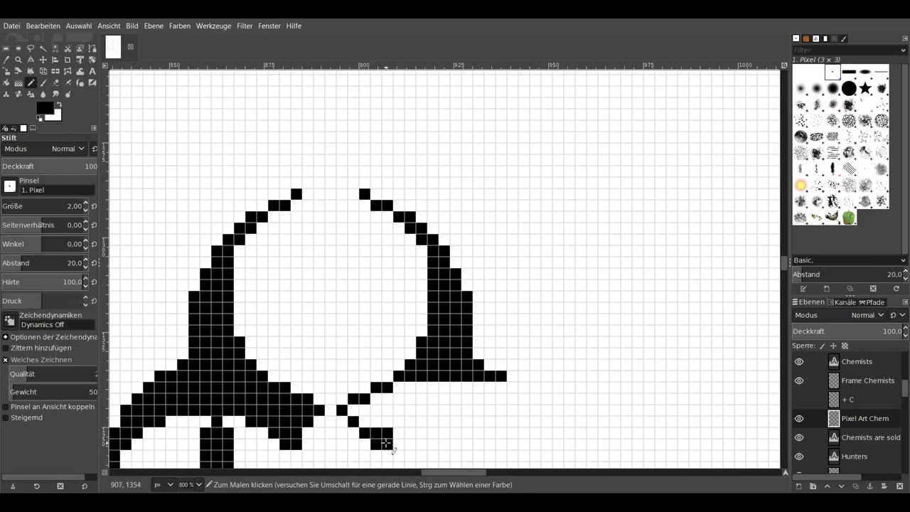
pyautogui.hotkey('ctrl', 'z')
# Fill gaps beside the second base, extend its right tip, and draw the outer leg down.
pyautogui.click(364, 443)
pyautogui.moveTo(397, 422)
pyautogui.mouseDown()
pyautogui.moveTo(356, 412)
pyautogui.moveTo(384, 410)
pyautogui.mouseUp()
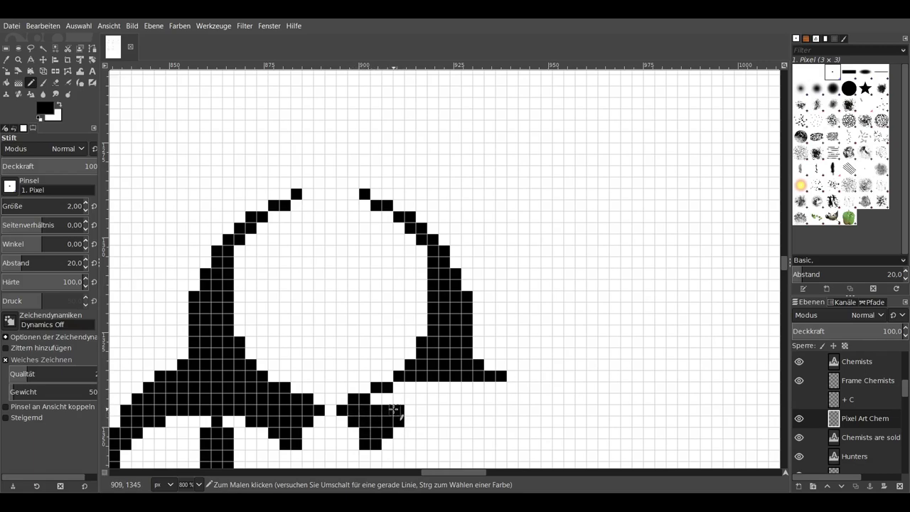
pyautogui.moveTo(524, 406); pyautogui.dragTo(508, 339)
pyautogui.moveTo(490, 301)
pyautogui.mouseDown()
pyautogui.moveTo(533, 382)
pyautogui.moveTo(598, 370)
pyautogui.mouseUp()
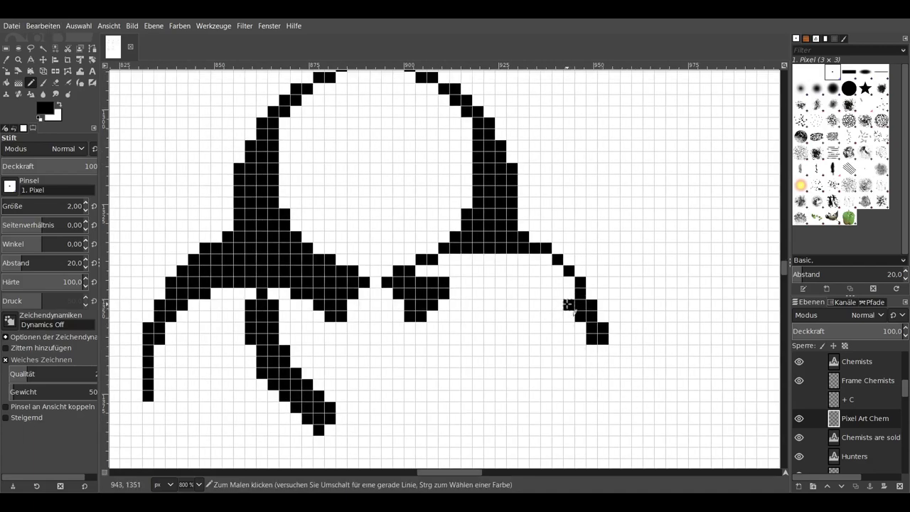
pyautogui.moveTo(558, 293); pyautogui.dragTo(546, 293)
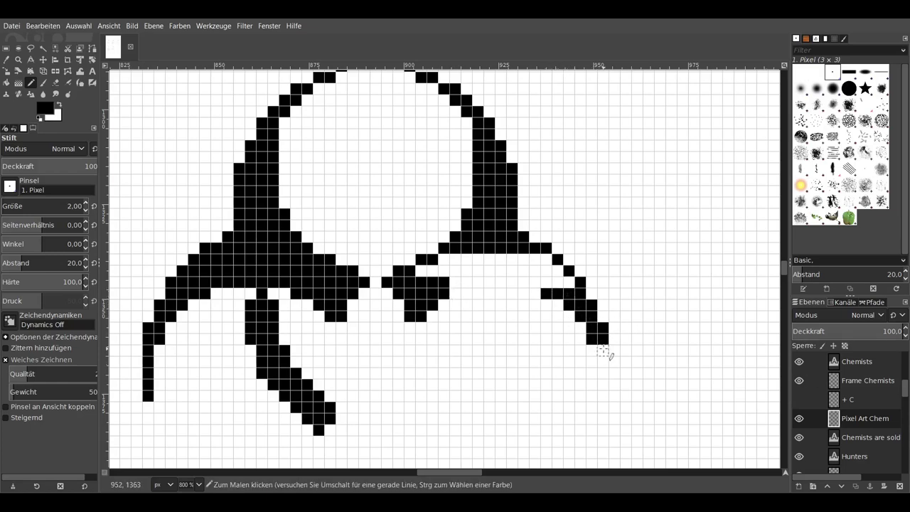
pyautogui.moveTo(603, 350); pyautogui.dragTo(603, 395)
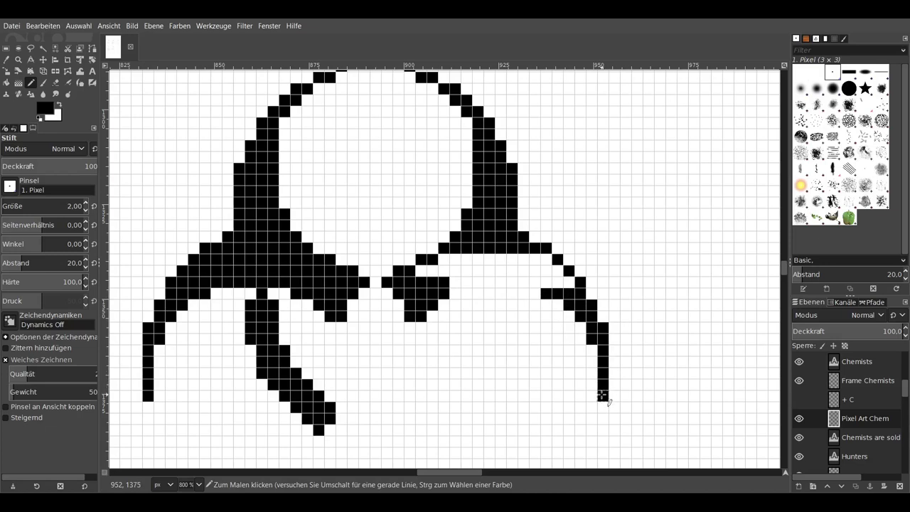
# Restore opacity to 100, repaint the grey linking row black, and paint the inner leg.
pyautogui.press('less')
pyautogui.moveTo(543, 291); pyautogui.dragTo(450, 282)
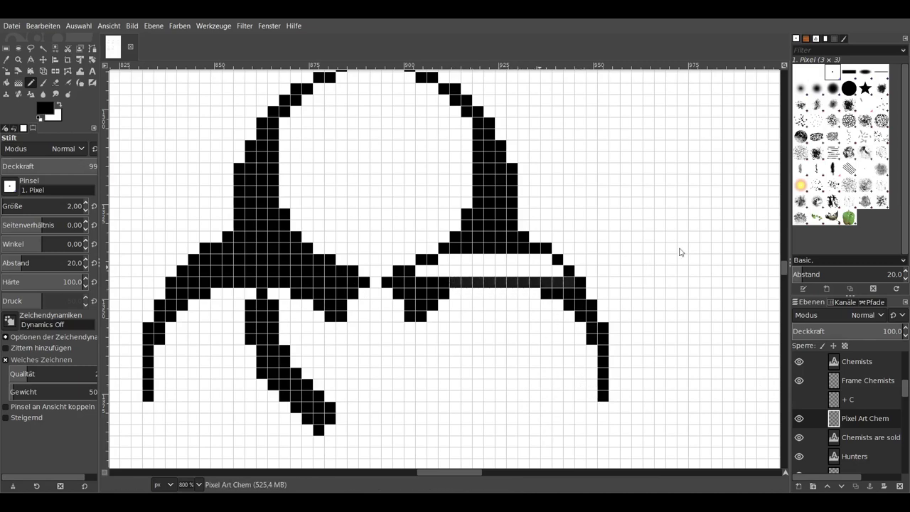
pyautogui.moveTo(453, 283); pyautogui.dragTo(575, 282)
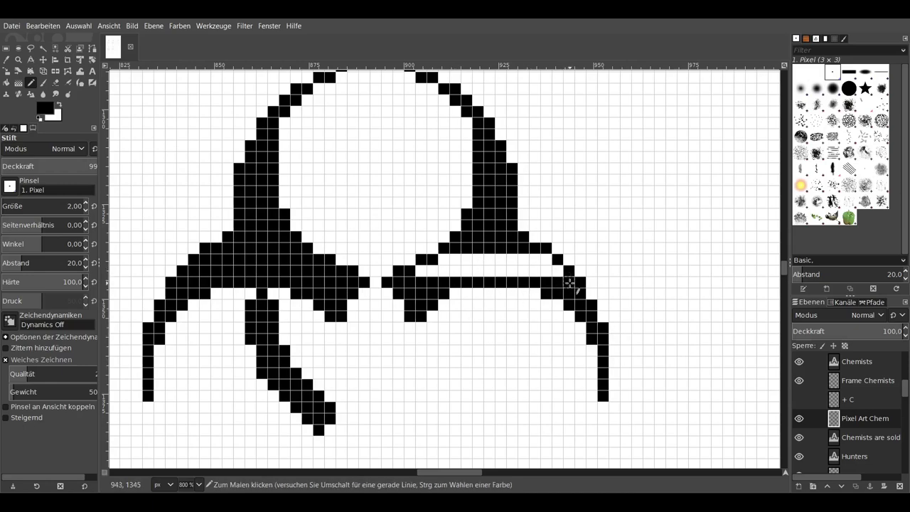
pyautogui.click(419, 270)
pyautogui.moveTo(81, 165); pyautogui.dragTo(96, 164)
pyautogui.moveTo(420, 273); pyautogui.dragTo(565, 276)
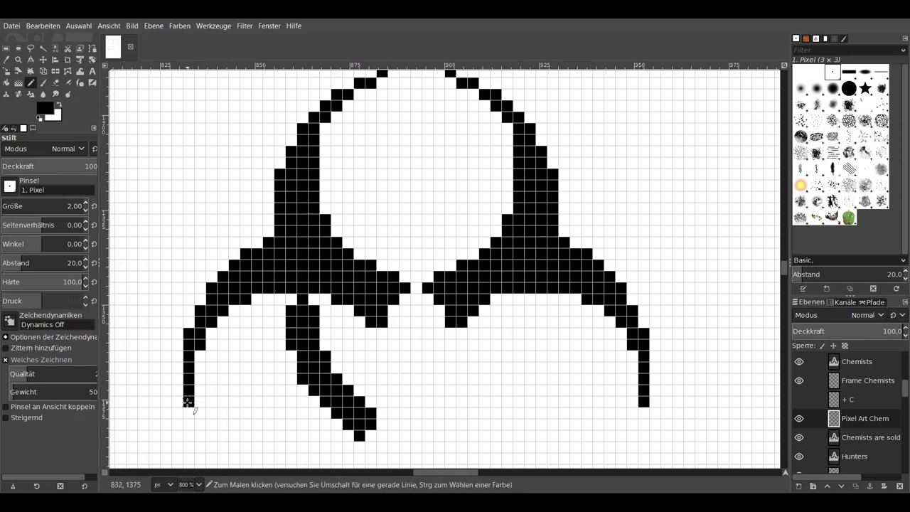
pyautogui.moveTo(529, 300)
pyautogui.mouseDown()
pyautogui.moveTo(524, 309)
pyautogui.moveTo(544, 310)
pyautogui.moveTo(545, 325)
pyautogui.moveTo(526, 334)
pyautogui.moveTo(545, 337)
pyautogui.moveTo(544, 349)
pyautogui.moveTo(506, 368)
pyautogui.moveTo(532, 380)
pyautogui.moveTo(484, 390)
pyautogui.moveTo(462, 423)
pyautogui.moveTo(494, 414)
pyautogui.moveTo(463, 435)
pyautogui.mouseUp()
# Paint the black inner arc bridging the centre between the two hooked arms.
pyautogui.hscroll(-2, 476, 402)
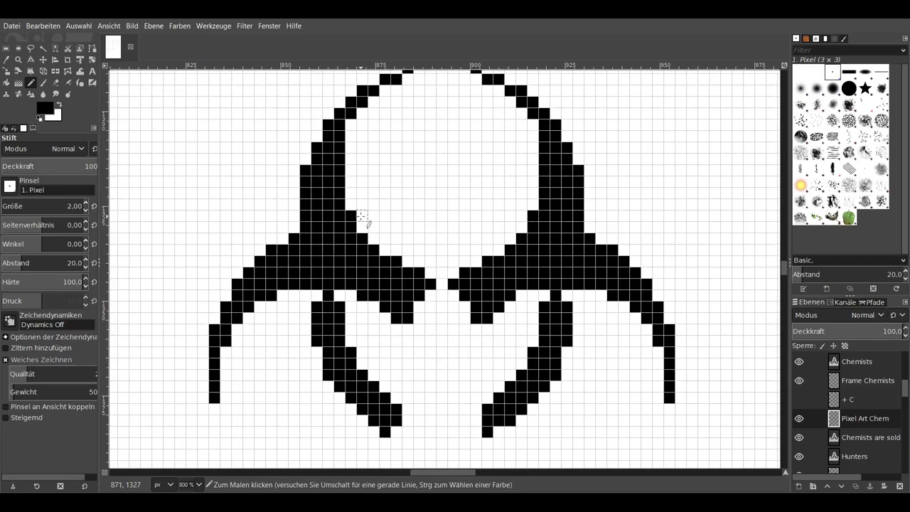
pyautogui.moveTo(370, 215)
pyautogui.mouseDown()
pyautogui.moveTo(373, 204)
pyautogui.moveTo(382, 228)
pyautogui.moveTo(404, 193)
pyautogui.moveTo(407, 215)
pyautogui.moveTo(419, 192)
pyautogui.moveTo(476, 215)
pyautogui.moveTo(468, 225)
pyautogui.mouseUp()
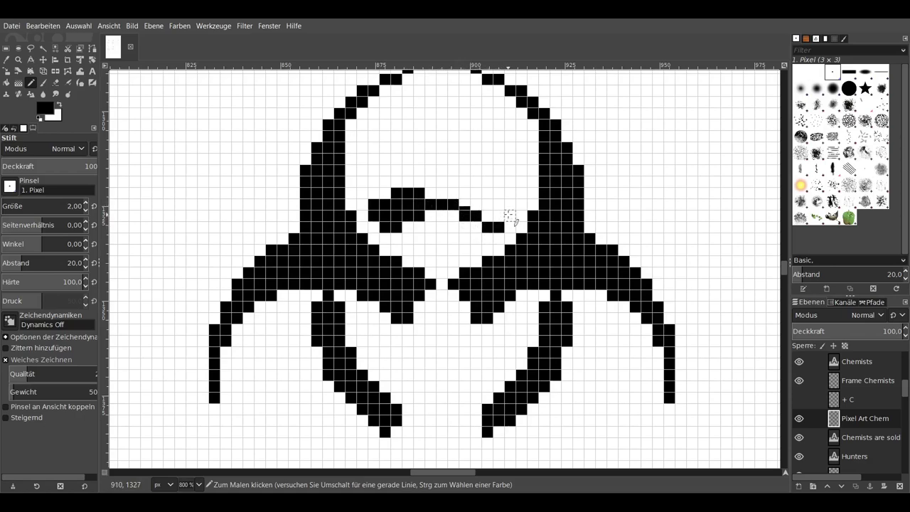
pyautogui.moveTo(509, 217)
pyautogui.mouseDown()
pyautogui.moveTo(506, 207)
pyautogui.moveTo(430, 193)
pyautogui.moveTo(445, 180)
pyautogui.mouseUp()
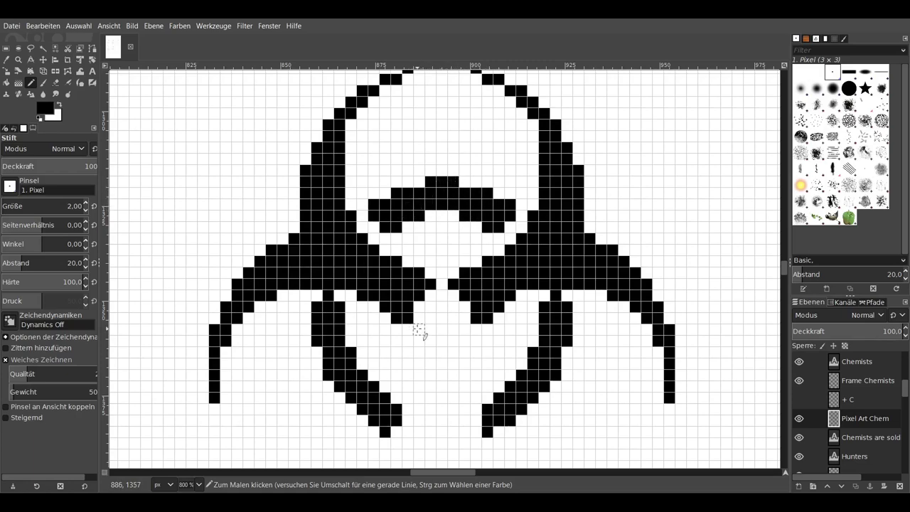
# Close the bottom gap with a straight row, edge the V, and fill it black.
pyautogui.click(407, 431)
pyautogui.keyDown('shift'); pyautogui.click(467, 432); pyautogui.keyUp('shift')
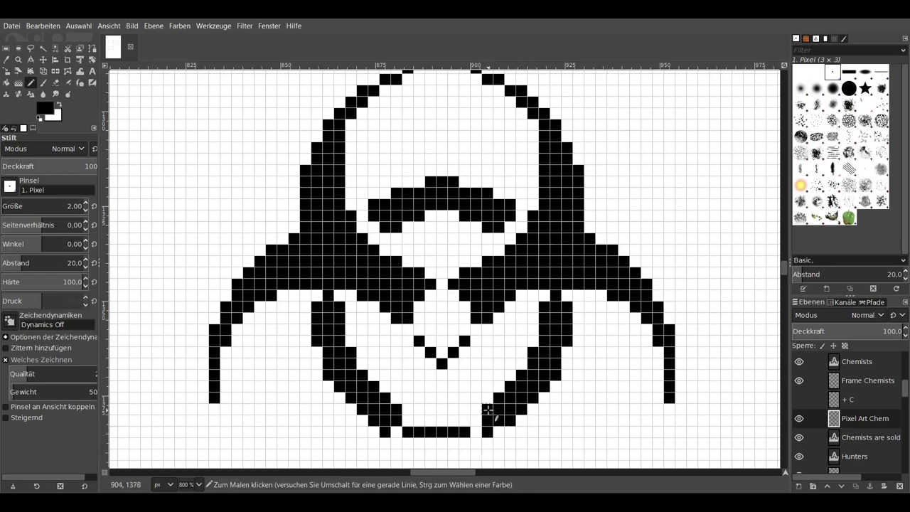
pyautogui.click(499, 431)
pyautogui.scroll(-1, 476, 439)
pyautogui.hscroll(-1, 491, 412)
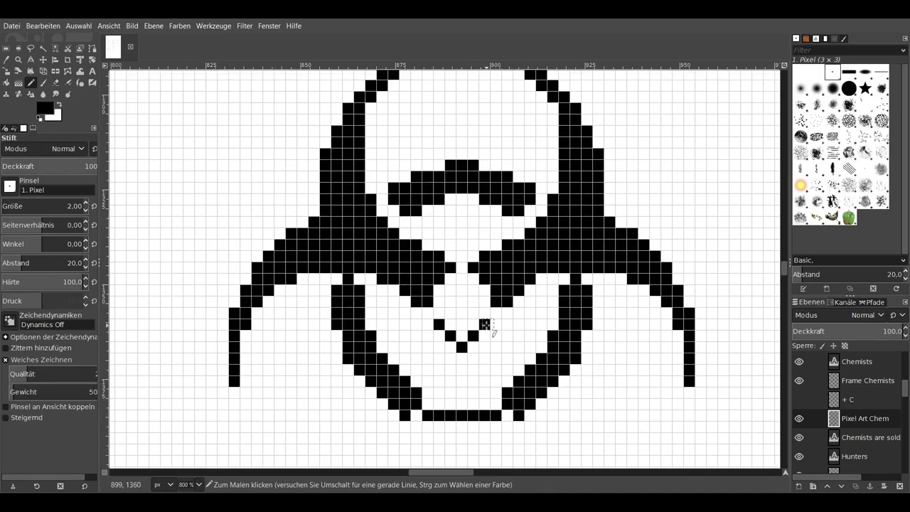
pyautogui.keyDown('shift'); pyautogui.click(485, 412); pyautogui.keyUp('shift')
pyautogui.click(473, 347)
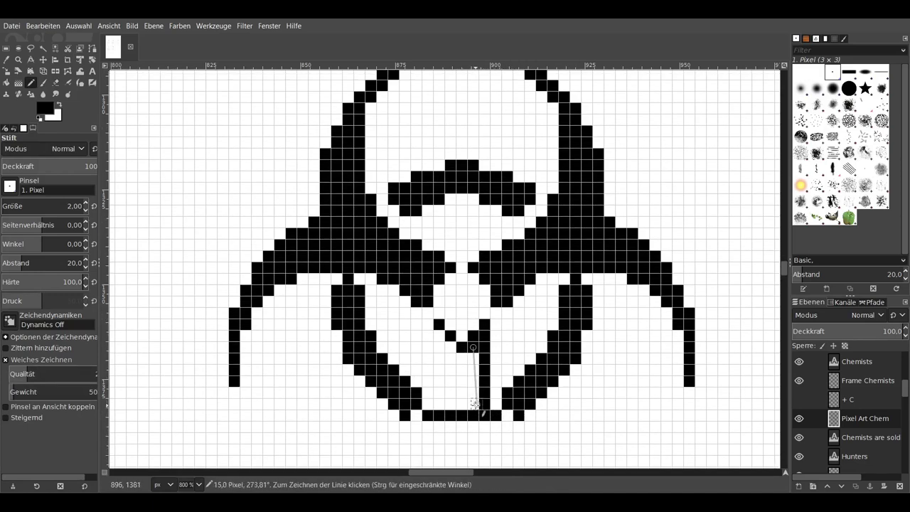
pyautogui.moveTo(475, 404); pyautogui.dragTo(435, 334)
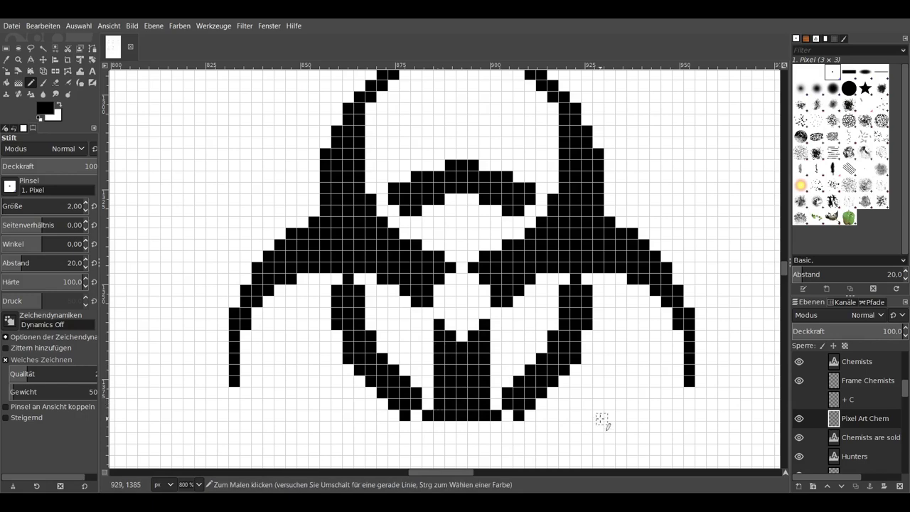
# Add progressively wider rows below the stem to form a stepped base, redoing a misdrawn row.
pyautogui.scroll(-5, 485, 329)
pyautogui.hscroll(1, 485, 329)
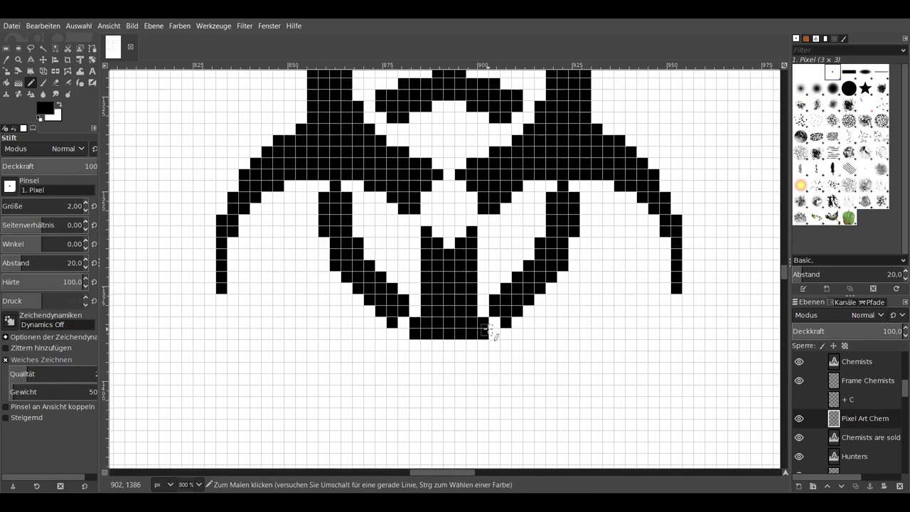
pyautogui.click(403, 346)
pyautogui.keyDown('shift'); pyautogui.click(497, 345); pyautogui.keyUp('shift')
pyautogui.keyDown('shift'); pyautogui.click(506, 356); pyautogui.keyUp('shift')
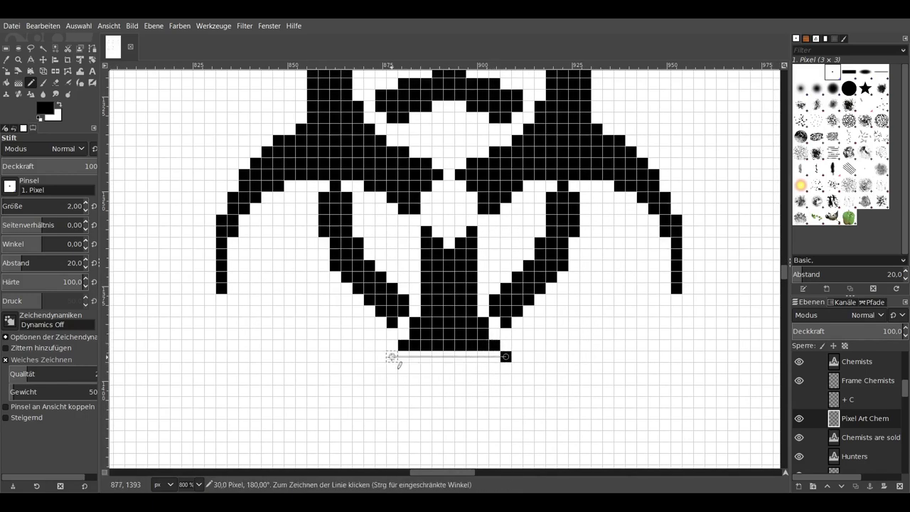
pyautogui.keyDown('shift'); pyautogui.click(400, 357); pyautogui.keyUp('shift')
pyautogui.keyDown('shift'); pyautogui.click(516, 367); pyautogui.keyUp('shift')
pyautogui.hotkey('ctrl', 'z')
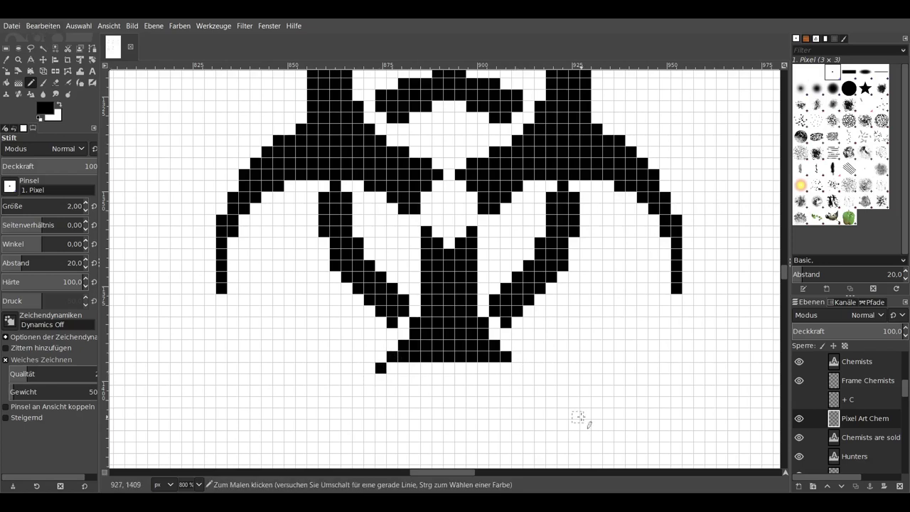
pyautogui.click(517, 368)
pyautogui.keyDown('shift'); pyautogui.click(394, 368); pyautogui.keyUp('shift')
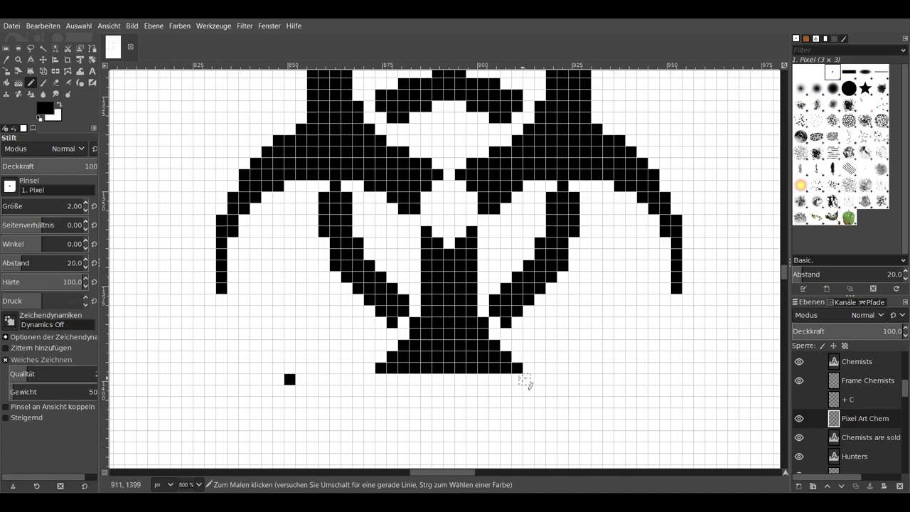
# Draw a long line across the bottom and erase two cells from it.
pyautogui.keyDown('shift'); pyautogui.click(604, 381); pyautogui.keyUp('shift')
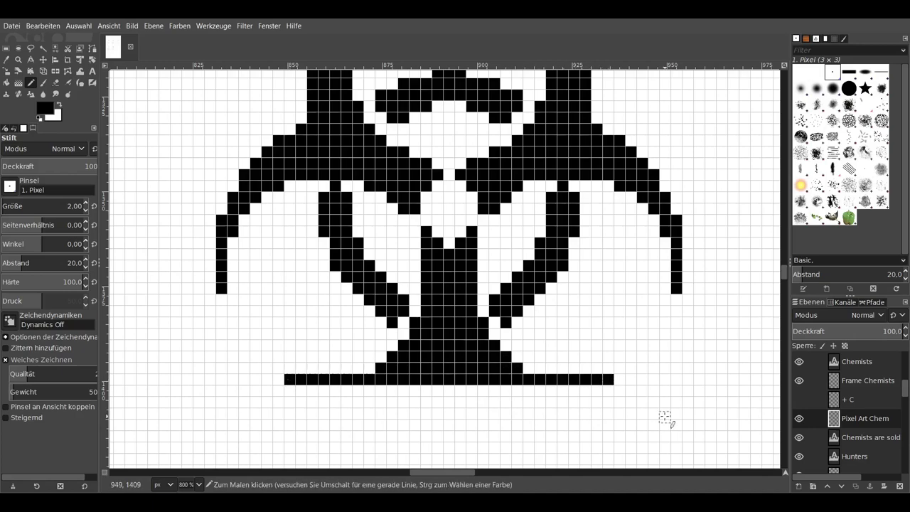
pyautogui.hotkey('shift', 'e')
pyautogui.click(450, 379)
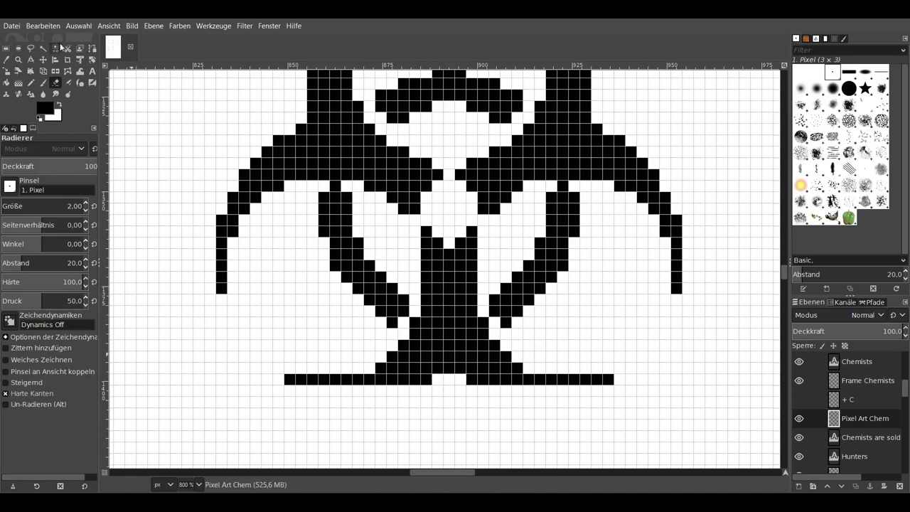
pyautogui.press('n')
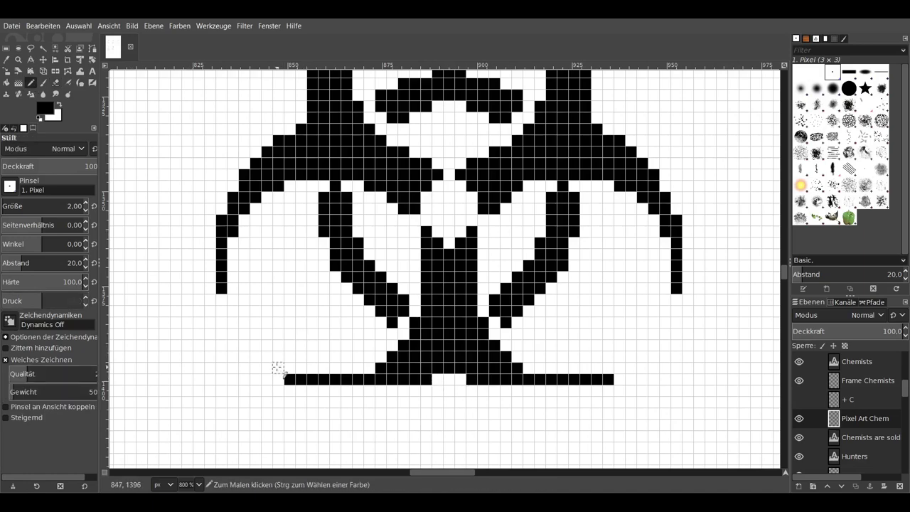
# Curve both line ends upward, add lower rows beneath, and zoom out to 400%.
pyautogui.click(278, 368)
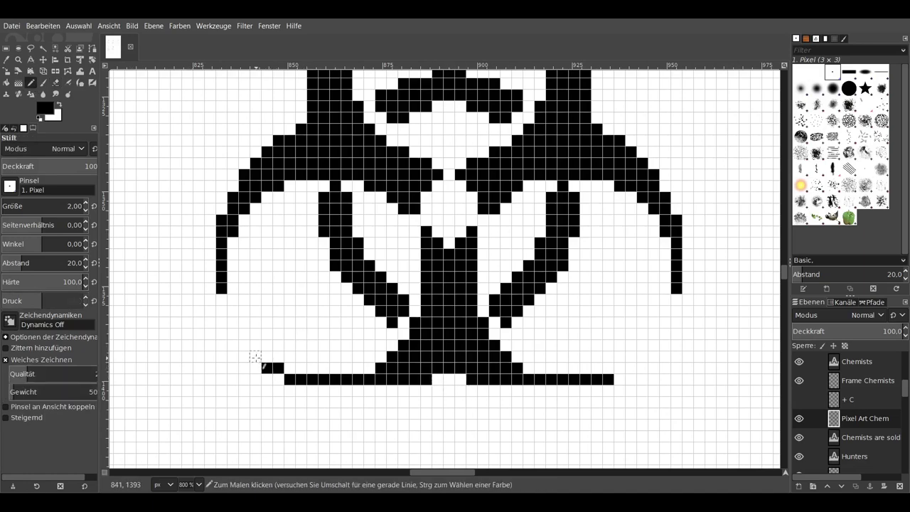
pyautogui.click(631, 367)
pyautogui.click(642, 356)
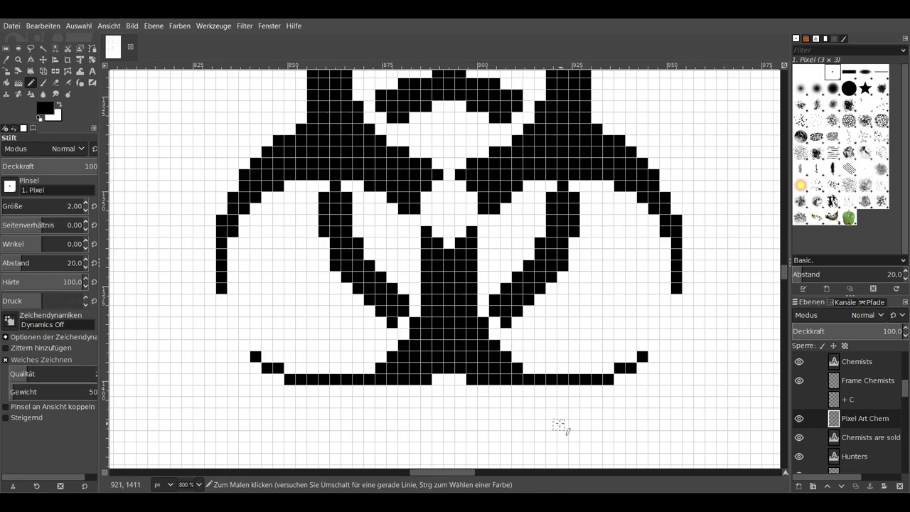
pyautogui.keyDown('shift'); pyautogui.click(403, 391); pyautogui.keyUp('shift')
pyautogui.click(494, 390)
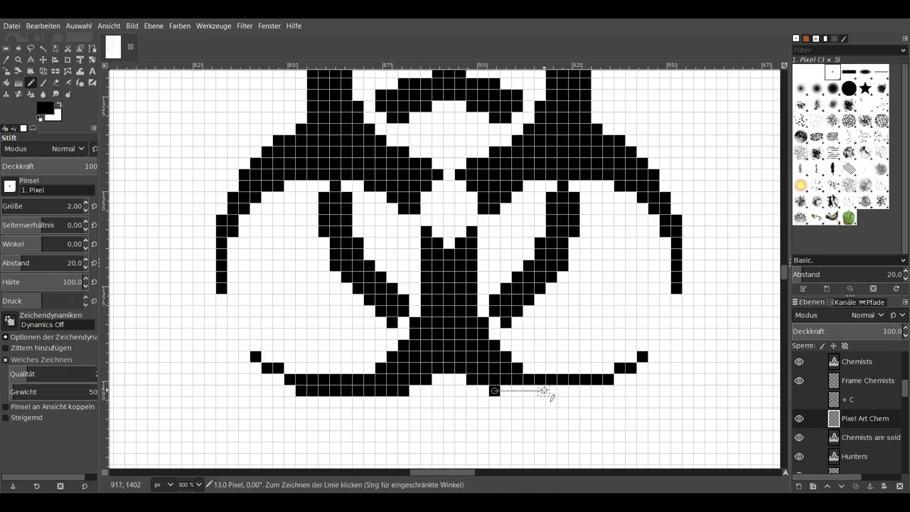
pyautogui.keyDown('shift'); pyautogui.click(584, 390); pyautogui.keyUp('shift')
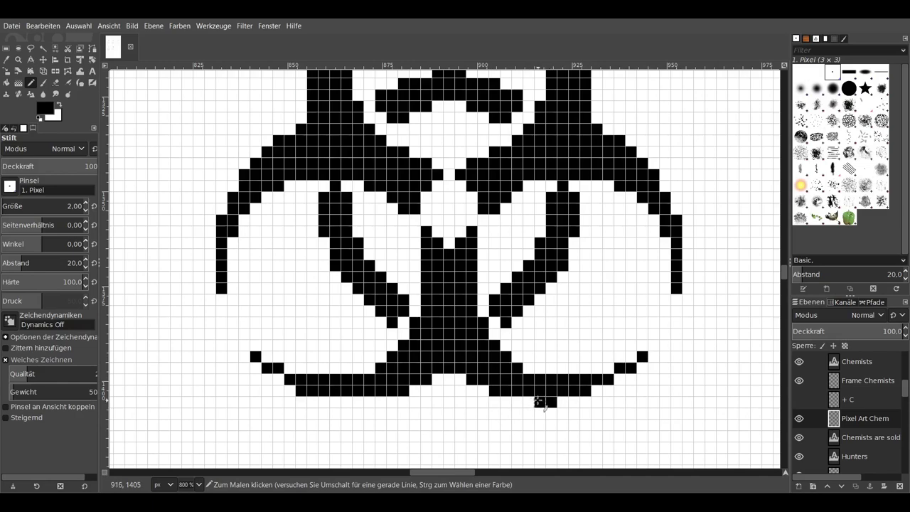
pyautogui.press('3')
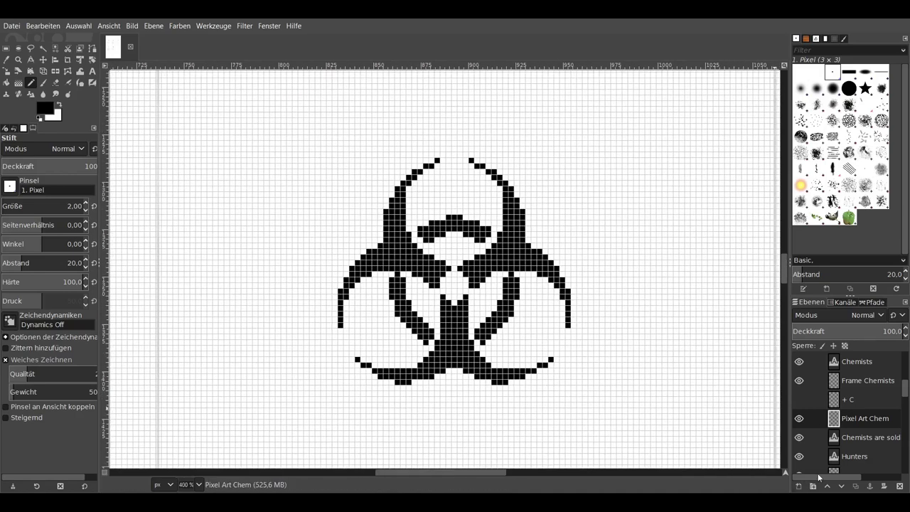
# Add a new Circle #1 layer, hide Pixel Art Chem, and draw the circle's top at 800%.
pyautogui.hotkey('shift', 'ctrl', 'n')
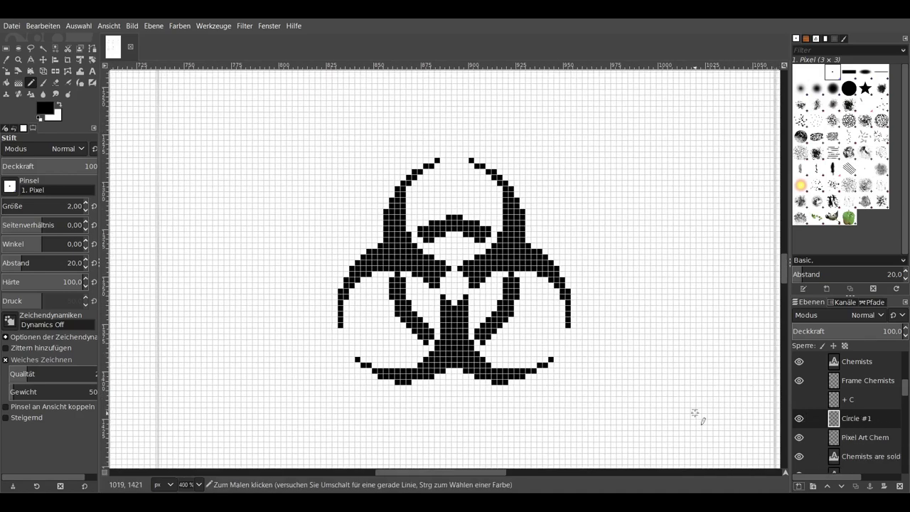
pyautogui.click(799, 438)
pyautogui.press('4')
pyautogui.moveTo(301, 165); pyautogui.dragTo(404, 165)
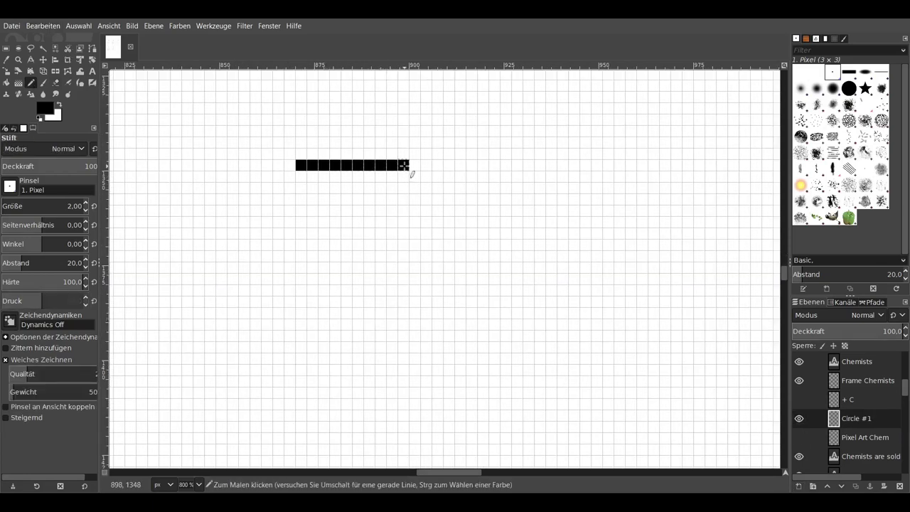
pyautogui.moveTo(289, 176)
pyautogui.mouseDown()
pyautogui.moveTo(220, 199)
pyautogui.moveTo(187, 223)
pyautogui.moveTo(165, 256)
pyautogui.mouseUp()
# Trace the circle's stepped left side downward.
pyautogui.hscroll(-5, 153, 268)
pyautogui.moveTo(263, 256)
pyautogui.mouseDown()
pyautogui.moveTo(266, 280)
pyautogui.moveTo(236, 332)
pyautogui.moveTo(225, 416)
pyautogui.mouseUp()
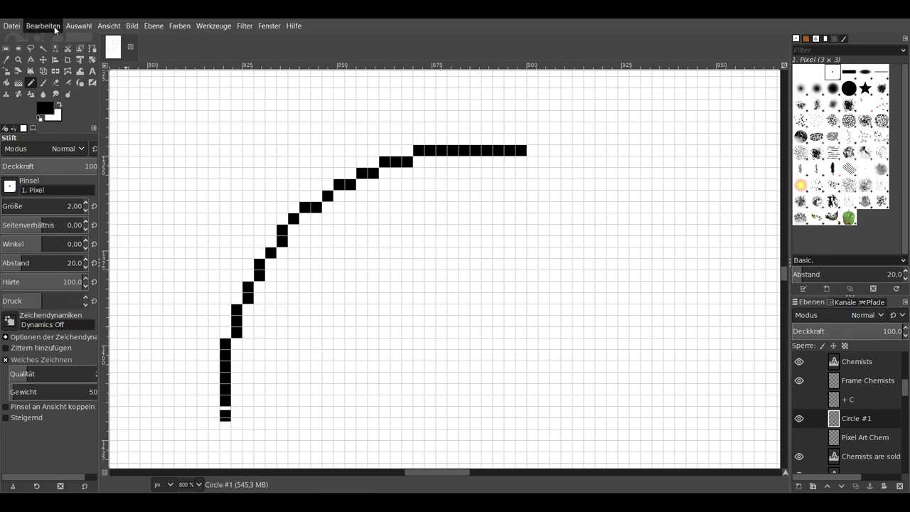
pyautogui.click(225, 446)
pyautogui.scroll(-3, 225, 446)
pyautogui.hscroll(1, 219, 353)
pyautogui.click(211, 419)
pyautogui.scroll(-1, 211, 419)
pyautogui.hscroll(1, 211, 419)
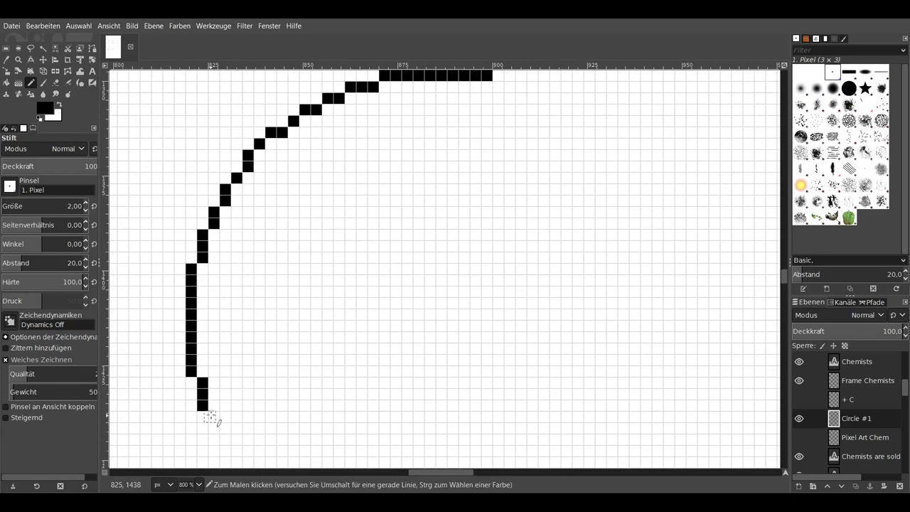
pyautogui.moveTo(224, 439)
pyautogui.mouseDown()
pyautogui.moveTo(225, 450)
pyautogui.moveTo(233, 435)
pyautogui.mouseUp()
pyautogui.scroll(-2, 254, 445)
pyautogui.hscroll(1, 254, 445)
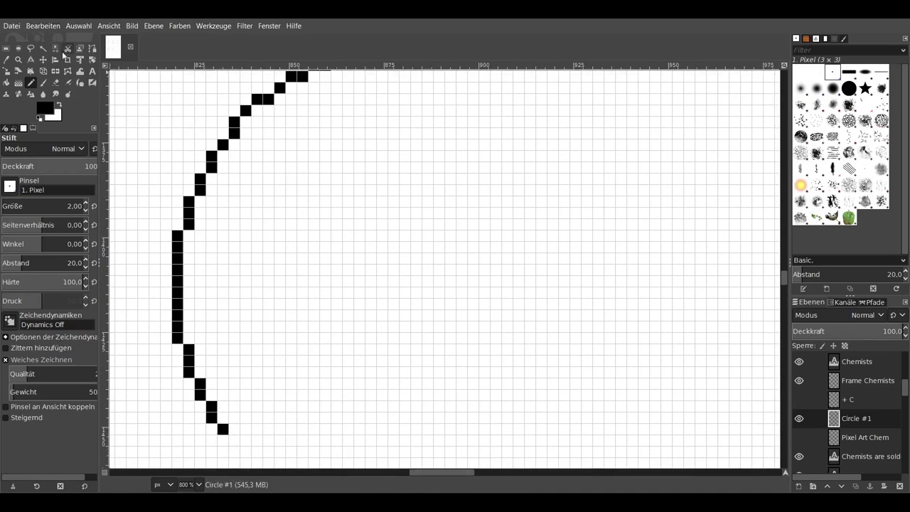
# Extend the lower-left curve diagonally, undoing the last stroke.
pyautogui.click(47, 25)
pyautogui.click(234, 448)
pyautogui.scroll(-1, 236, 445)
pyautogui.hscroll(1, 236, 444)
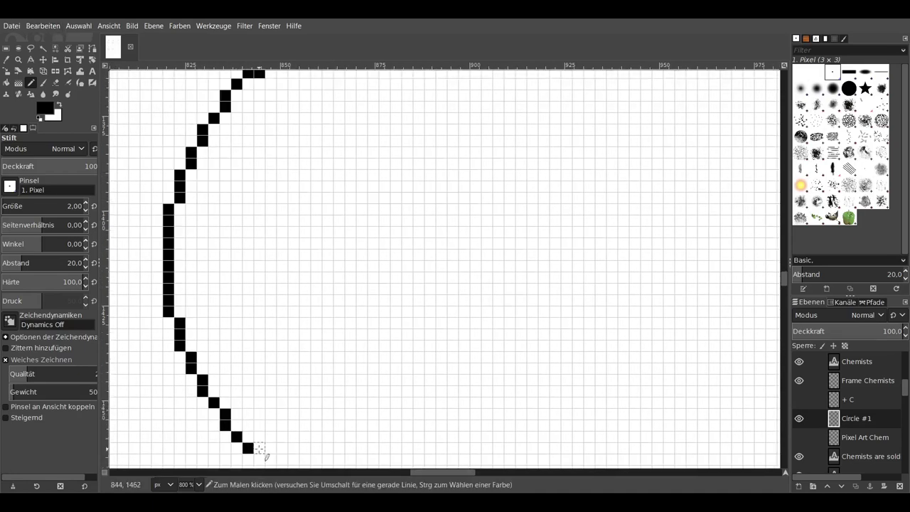
pyautogui.click(259, 449)
pyautogui.scroll(-1, 259, 449)
pyautogui.hscroll(1, 259, 449)
pyautogui.moveTo(254, 428); pyautogui.dragTo(310, 462)
pyautogui.scroll(3, 311, 463)
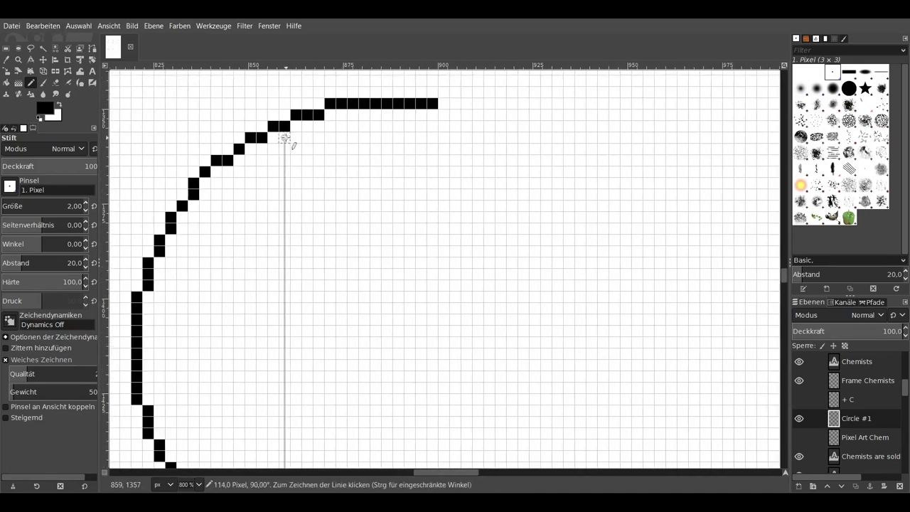
pyautogui.scroll(-4, 285, 171)
pyautogui.hscroll(2, 285, 171)
pyautogui.hotkey('ctrl', 'z')
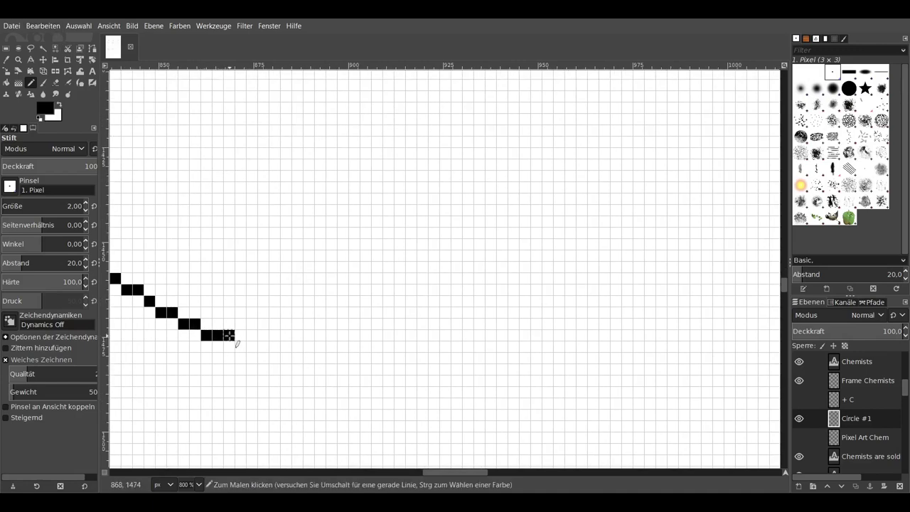
# Draw the circle's flat bottom, curve it up the right side, and close it at the top.
pyautogui.moveTo(236, 347); pyautogui.dragTo(346, 350)
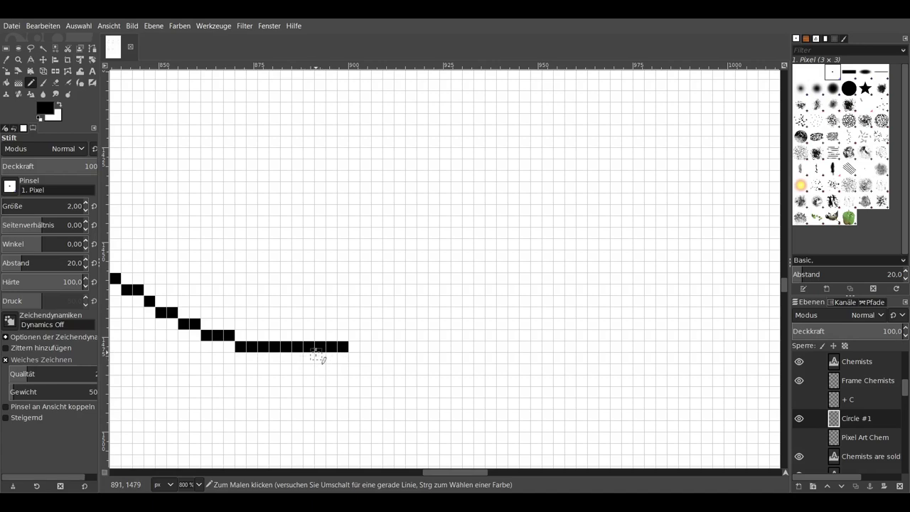
pyautogui.moveTo(365, 335)
pyautogui.mouseDown()
pyautogui.moveTo(423, 312)
pyautogui.moveTo(479, 271)
pyautogui.moveTo(425, 304)
pyautogui.moveTo(450, 270)
pyautogui.moveTo(587, 298)
pyautogui.mouseUp()
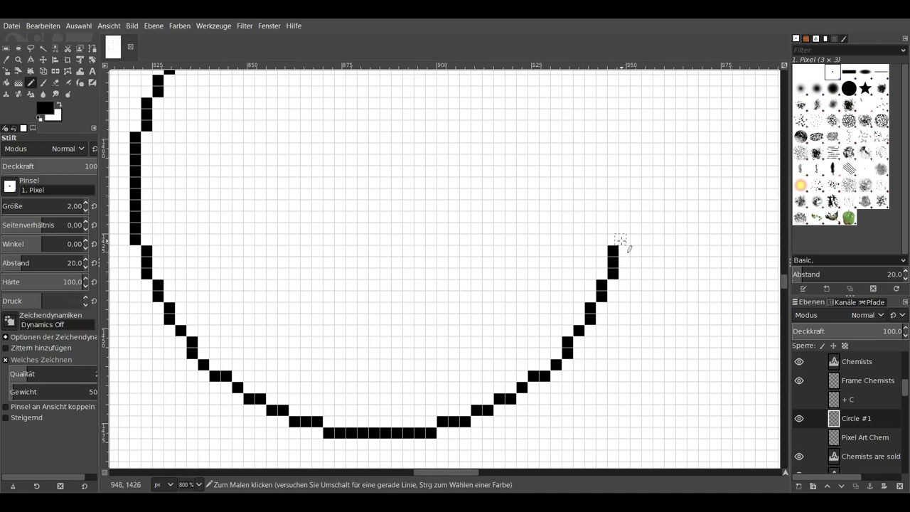
pyautogui.moveTo(624, 217); pyautogui.dragTo(624, 153)
pyautogui.scroll(3, 626, 153)
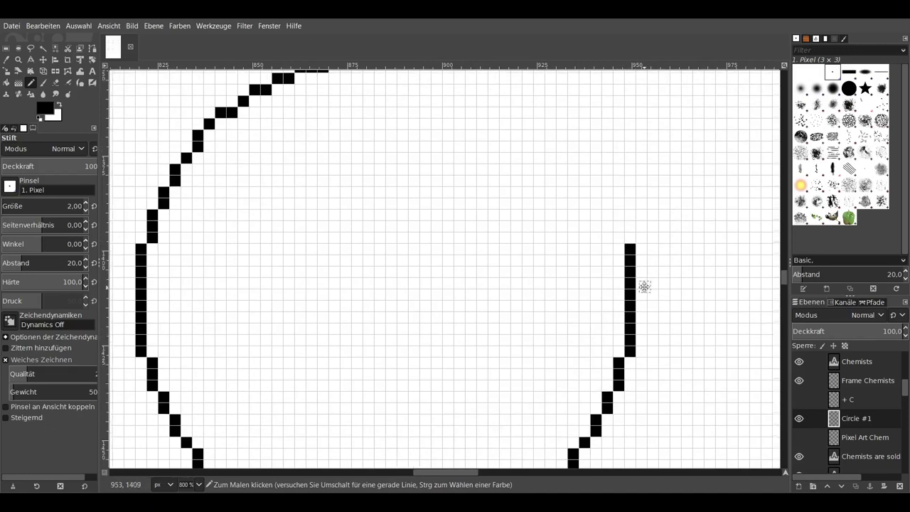
pyautogui.moveTo(644, 287)
pyautogui.mouseDown()
pyautogui.moveTo(606, 192)
pyautogui.moveTo(473, 116)
pyautogui.mouseUp()
pyautogui.scroll(1, 596, 170)
pyautogui.hscroll(-1, 600, 192)
pyautogui.scroll(-1, 560, 237)
pyautogui.hscroll(-1, 560, 236)
pyautogui.scroll(-1, 560, 237)
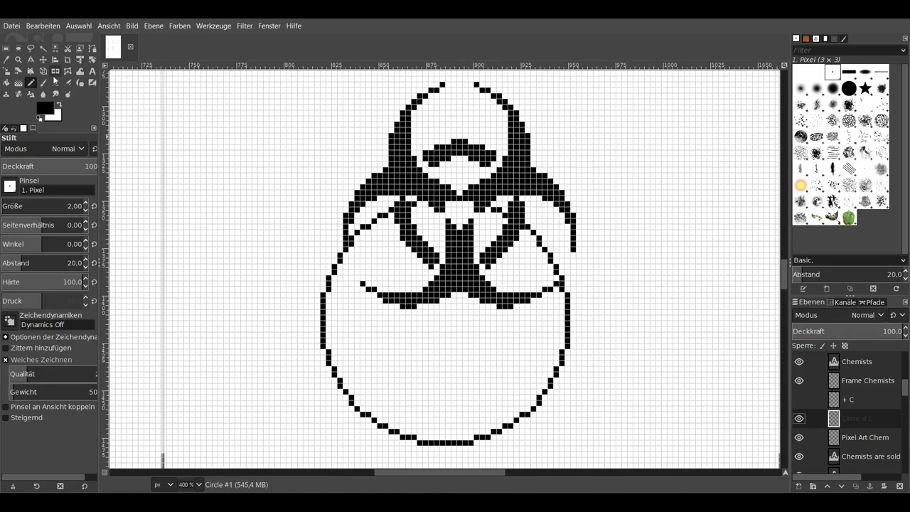
# Move Circle #1 so the pixel circle surrounds the traced biohazard.
pyautogui.press('m')
pyautogui.moveTo(450, 433); pyautogui.dragTo(467, 329)
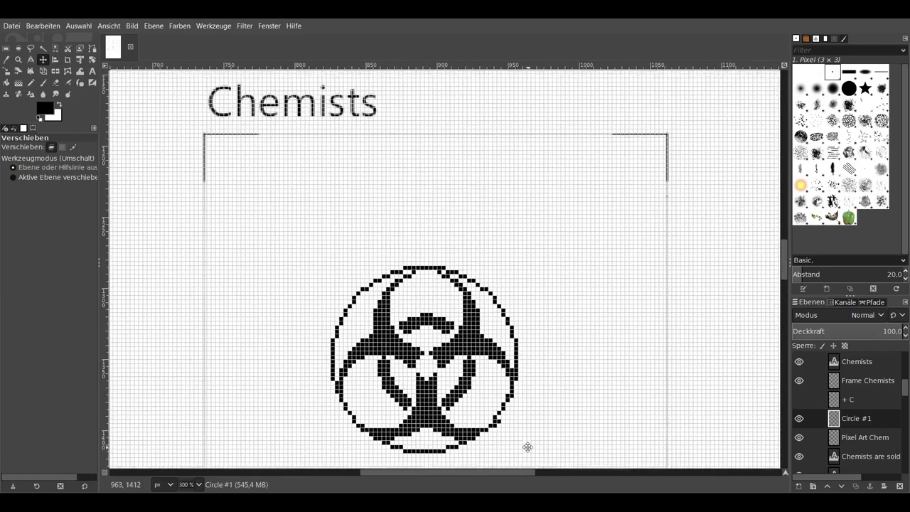
pyautogui.scroll(1, 437, 303)
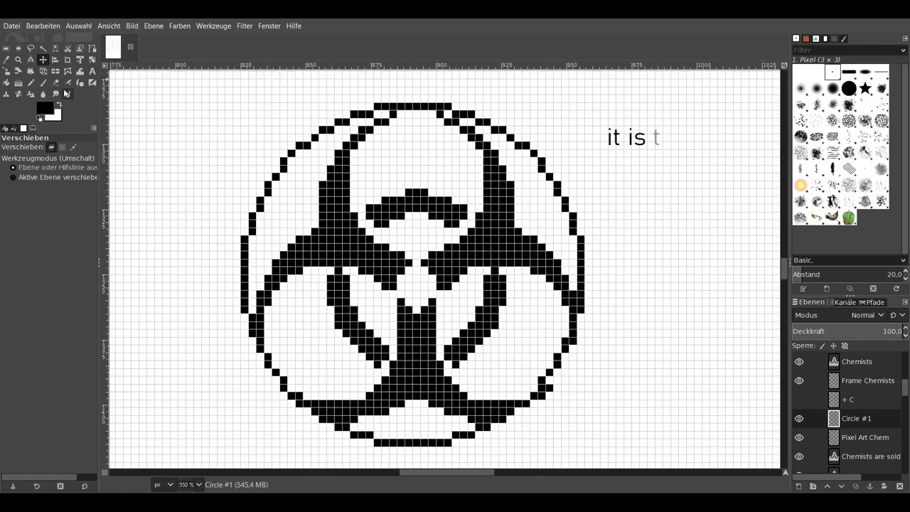
# Trial-scale Pixel Art Chem into a new layer and move it, then undo both.
pyautogui.click(873, 439)
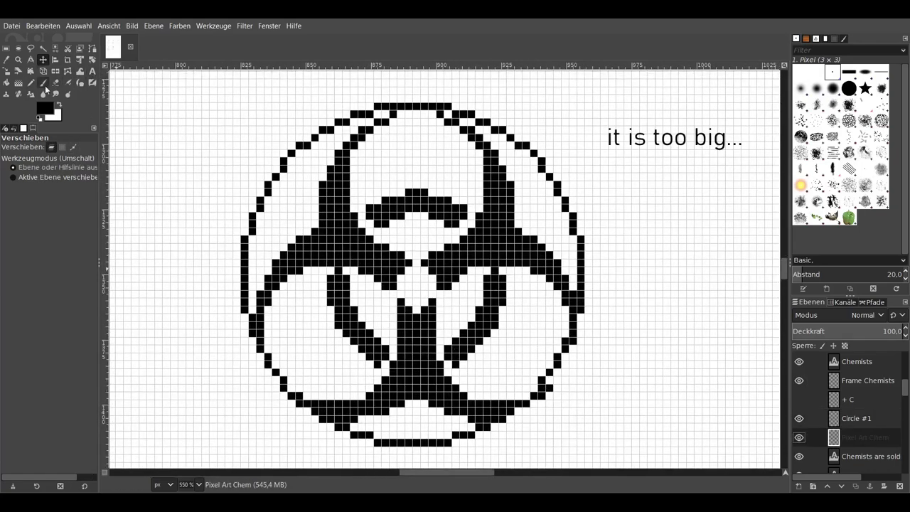
pyautogui.click(58, 65)
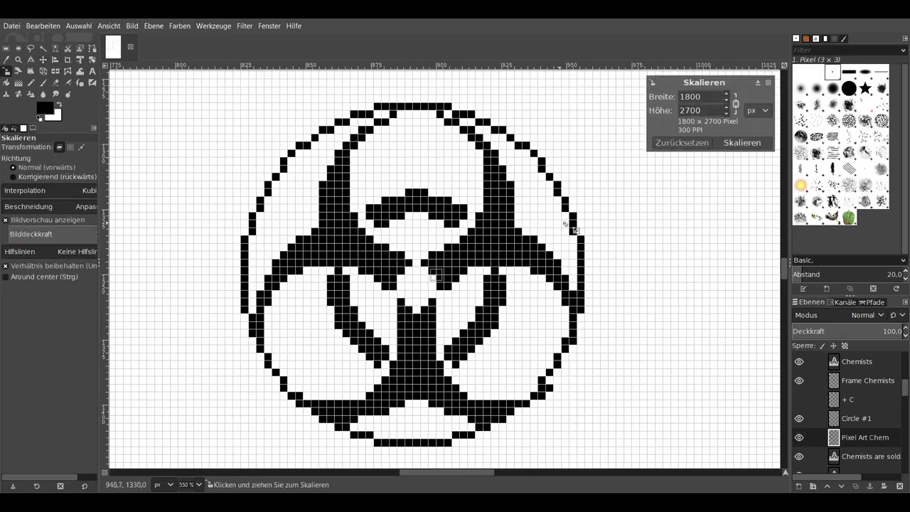
pyautogui.click(726, 115)
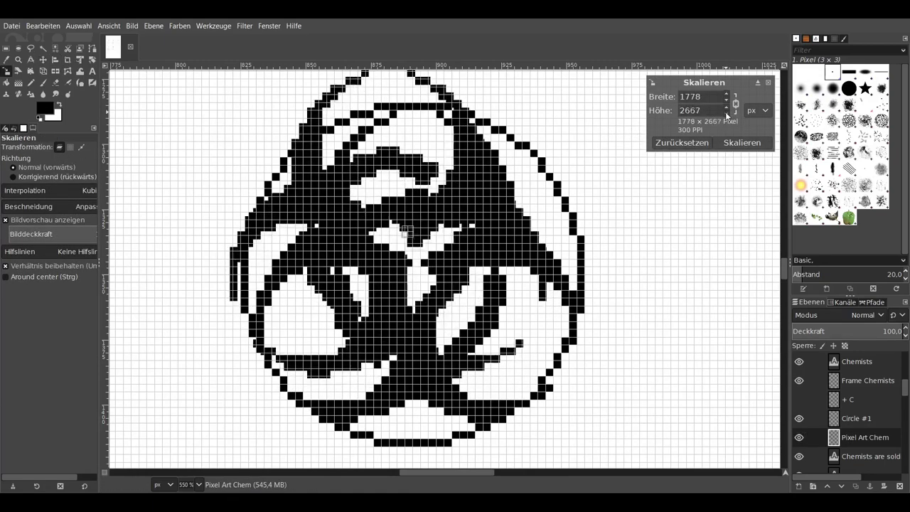
pyautogui.click(742, 142)
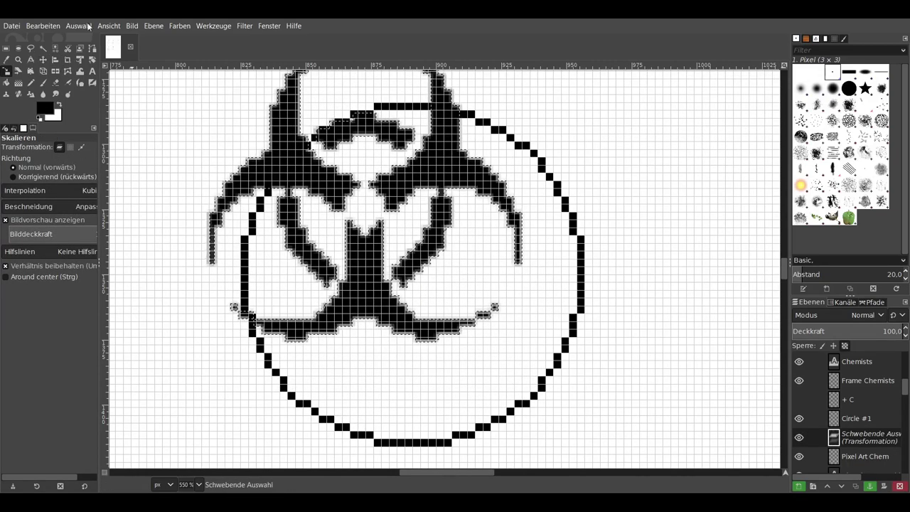
pyautogui.click(799, 487)
pyautogui.click(42, 60)
pyautogui.moveTo(352, 283); pyautogui.dragTo(403, 338)
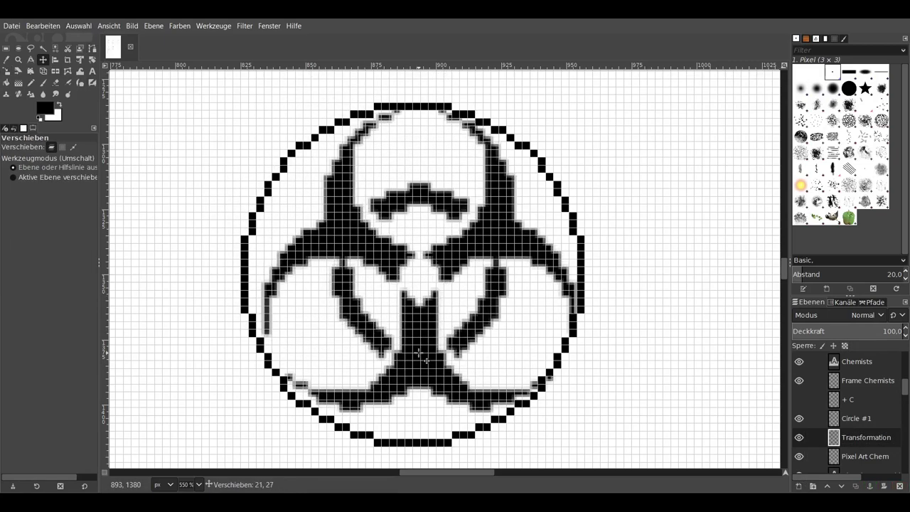
pyautogui.hotkey('ctrl', 'z')
pyautogui.hotkey('ctrl', 'z')
pyautogui.hotkey('ctrl', 'z')
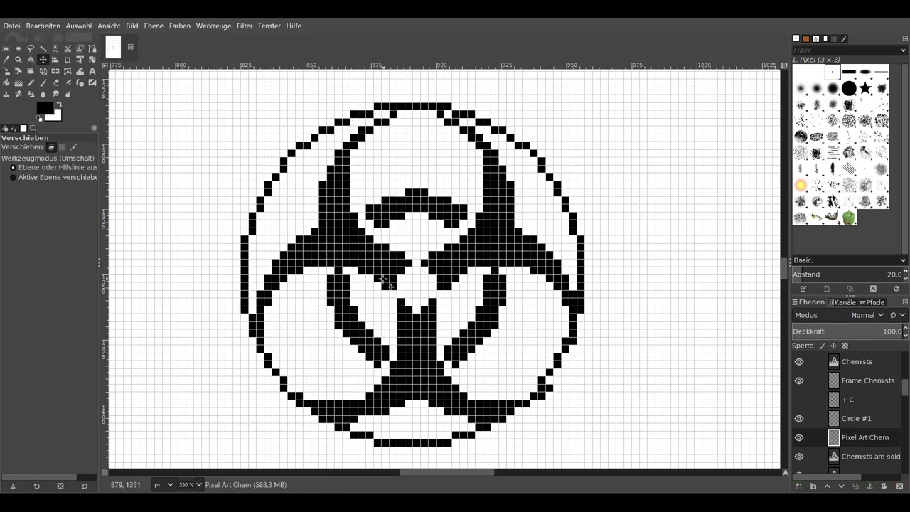
pyautogui.hotkey('shift', 's')
# Make a first attempt at entering a new height for the Pixel Art Chem layer.
pyautogui.click(442, 307)
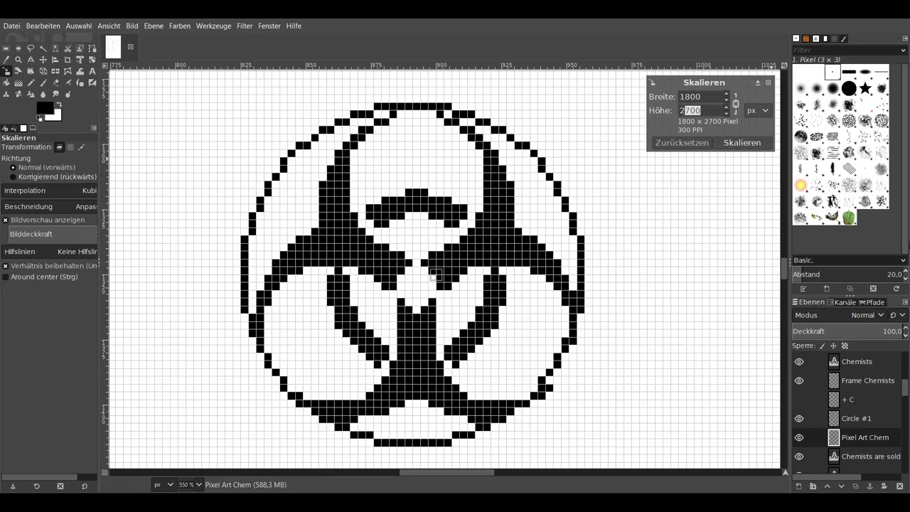
pyautogui.write('0')
pyautogui.click(726, 112)
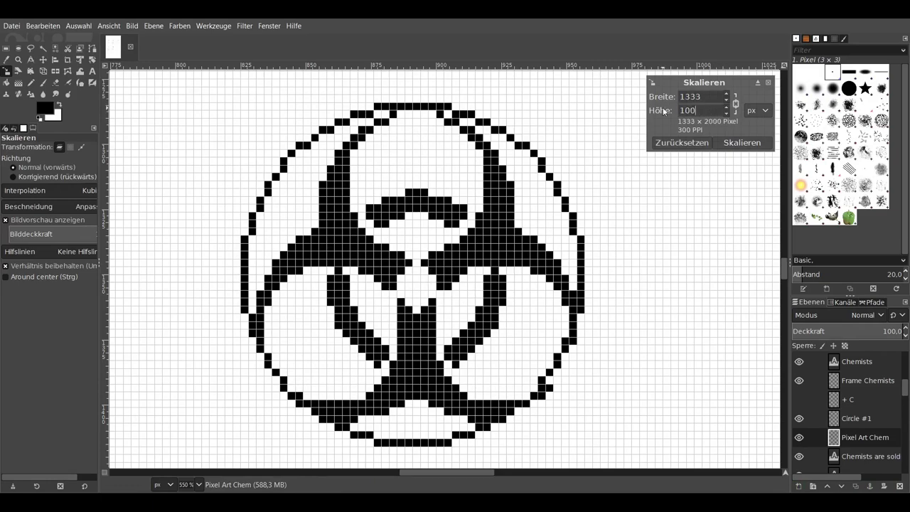
pyautogui.write('0')
pyautogui.click(742, 142)
pyautogui.scroll(-5, 447, 256)
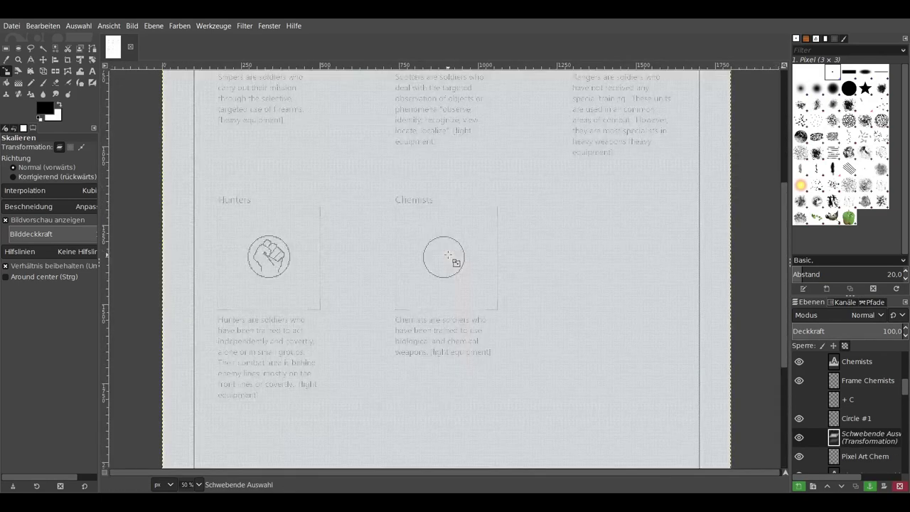
pyautogui.scroll(5, 447, 254)
pyautogui.scroll(3, 661, 249)
# Scale the biohazard layer down to 1612 × 2400 px.
pyautogui.click(660, 249)
pyautogui.click(726, 114)
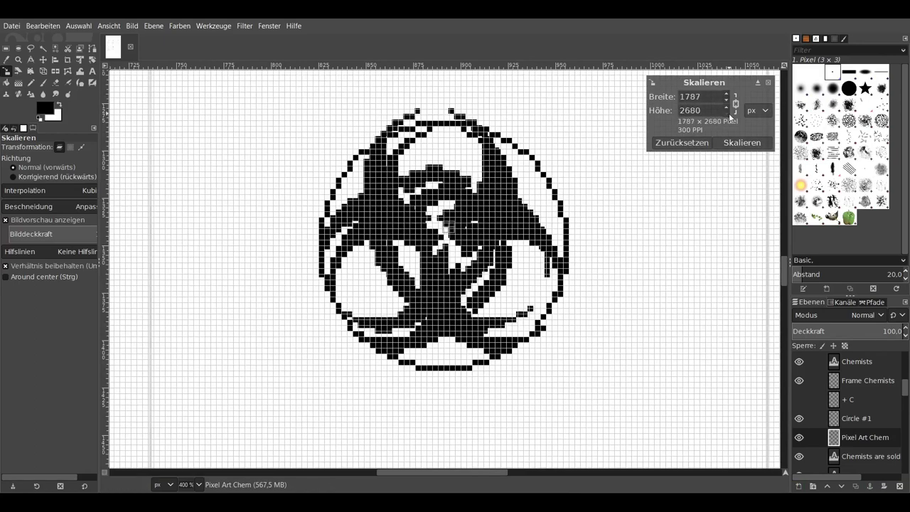
pyautogui.moveTo(496, 97); pyautogui.dragTo(463, 375)
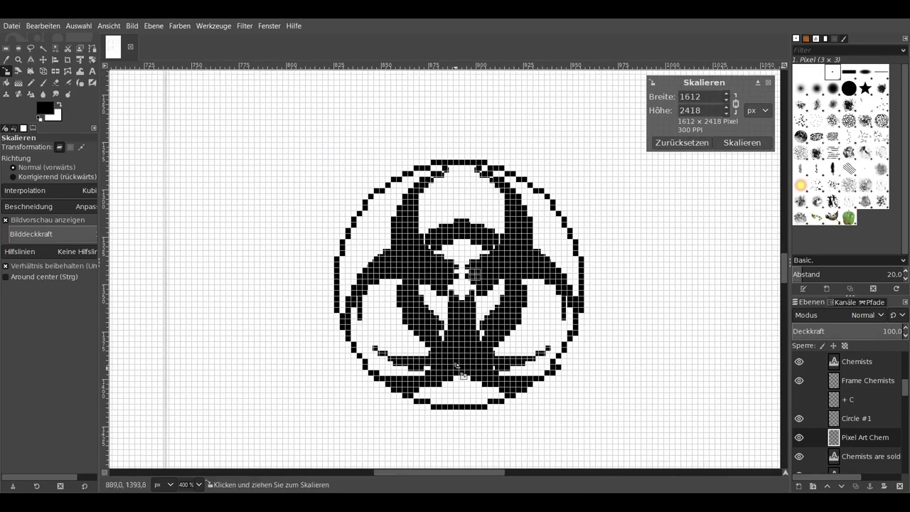
pyautogui.doubleClick(700, 110)
pyautogui.write('2400')
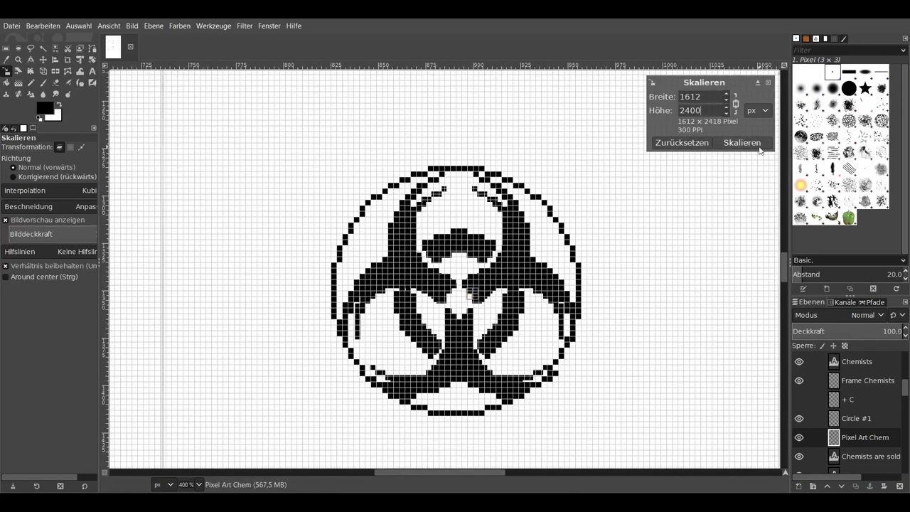
pyautogui.click(758, 146)
# Move the scaled biohazard roughly into the middle of the circle.
pyautogui.press('m')
pyautogui.moveTo(452, 327); pyautogui.dragTo(463, 338)
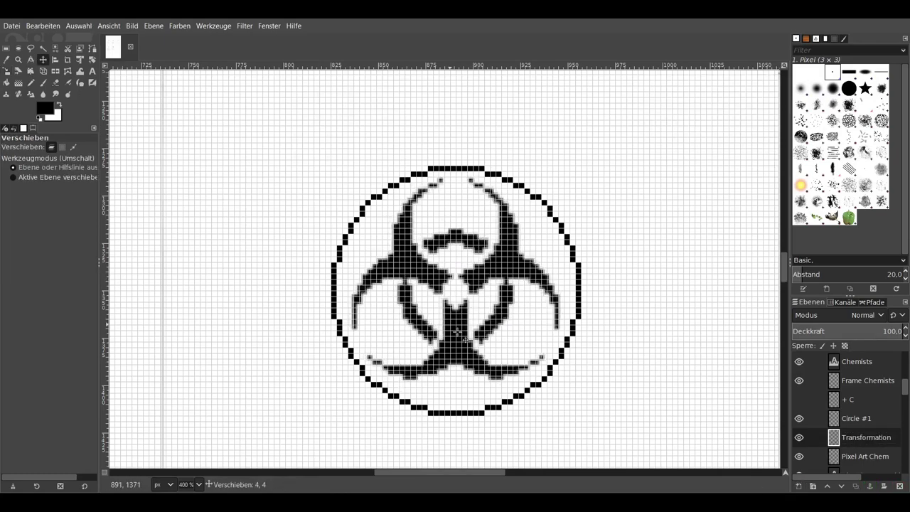
pyautogui.hotkey('shift', 's')
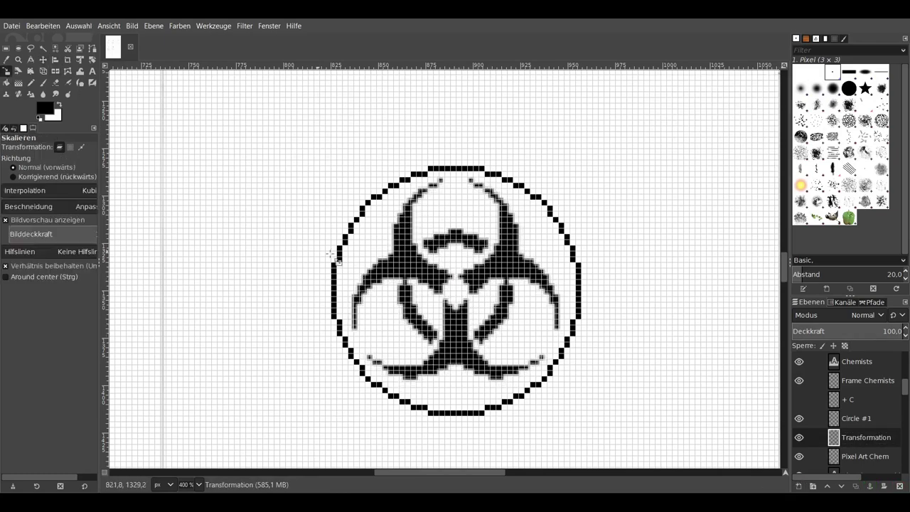
pyautogui.click(332, 254)
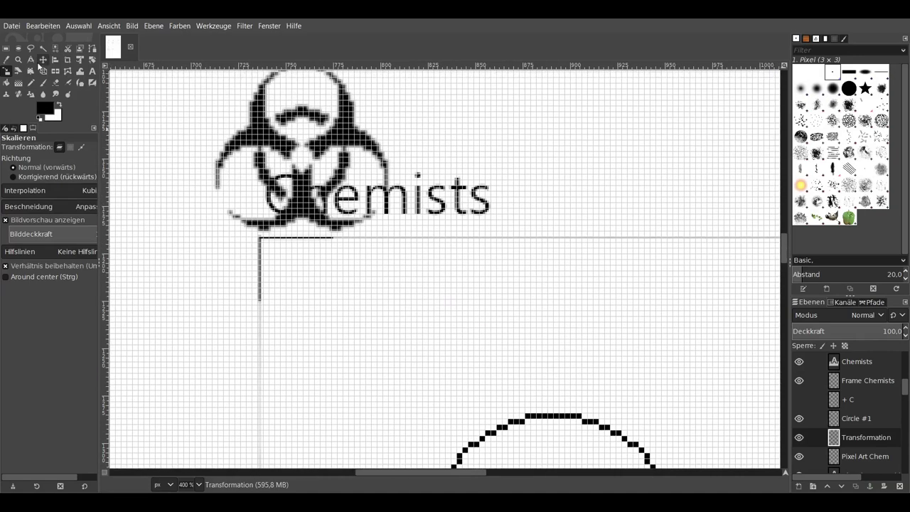
pyautogui.press('m')
pyautogui.moveTo(495, 216); pyautogui.dragTo(537, 320)
# Nudge the biohazard pixel by pixel with arrow keys until centred in the circle.
pyautogui.scroll(1, 547, 291)
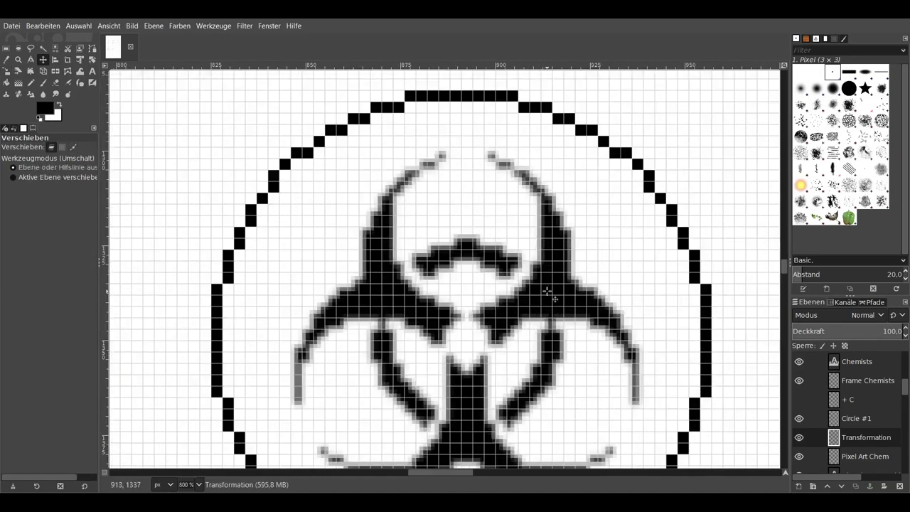
pyautogui.press('Up')
pyautogui.press('Up')
pyautogui.press('Up')
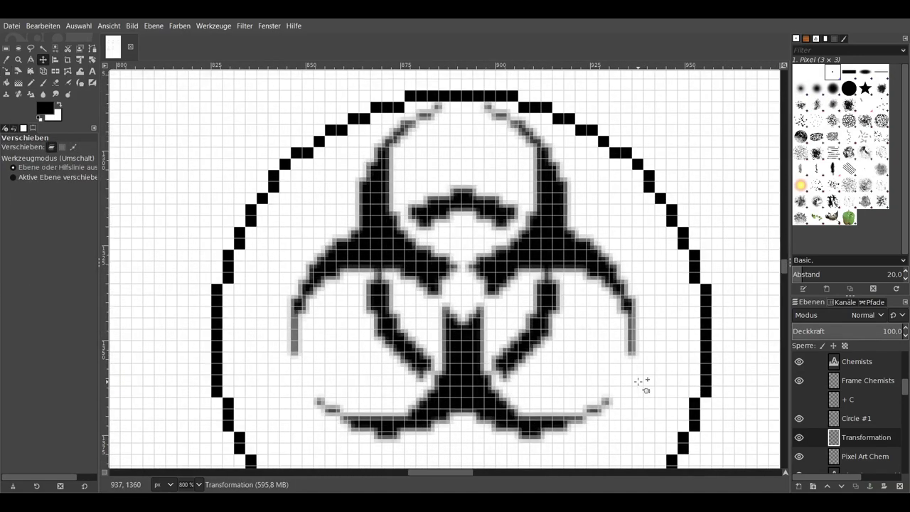
pyautogui.press('Down')
pyautogui.press('Down')
pyautogui.press('Down')
pyautogui.press('Down')
pyautogui.scroll(-1, 626, 383)
pyautogui.scroll(-1, 604, 384)
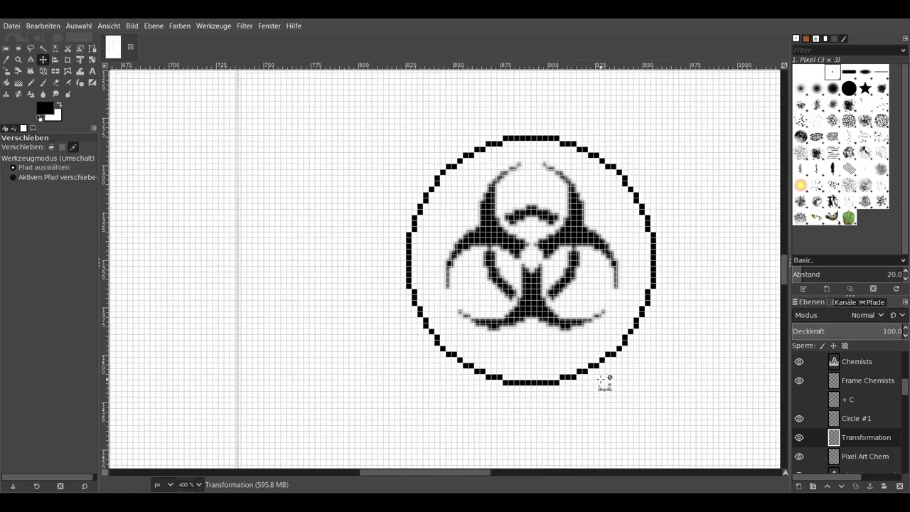
pyautogui.hscroll(2, 604, 384)
pyautogui.press('Down')
pyautogui.press('Down')
pyautogui.scroll(2, 431, 331)
# Show the '+ C' crosshair guide layer to check the centring, then hide it again.
pyautogui.scroll(-1, 585, 433)
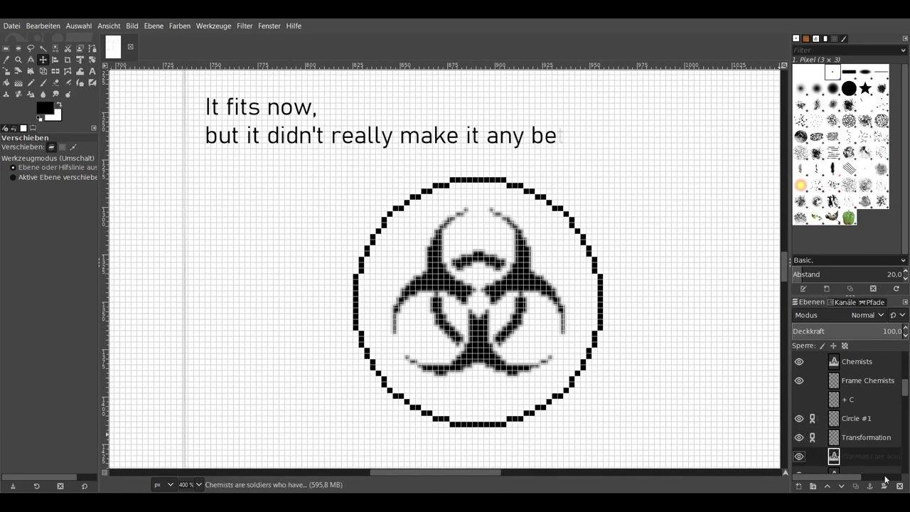
pyautogui.click(799, 399)
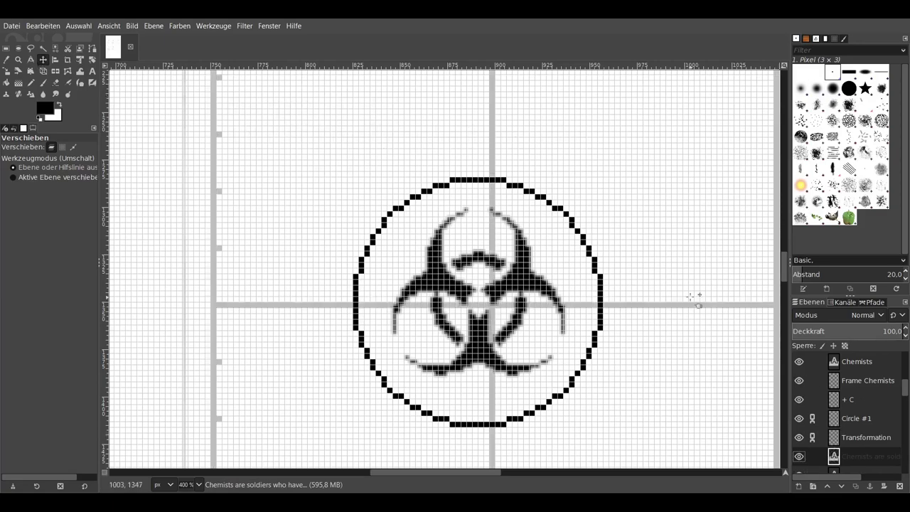
pyautogui.scroll(3, 494, 182)
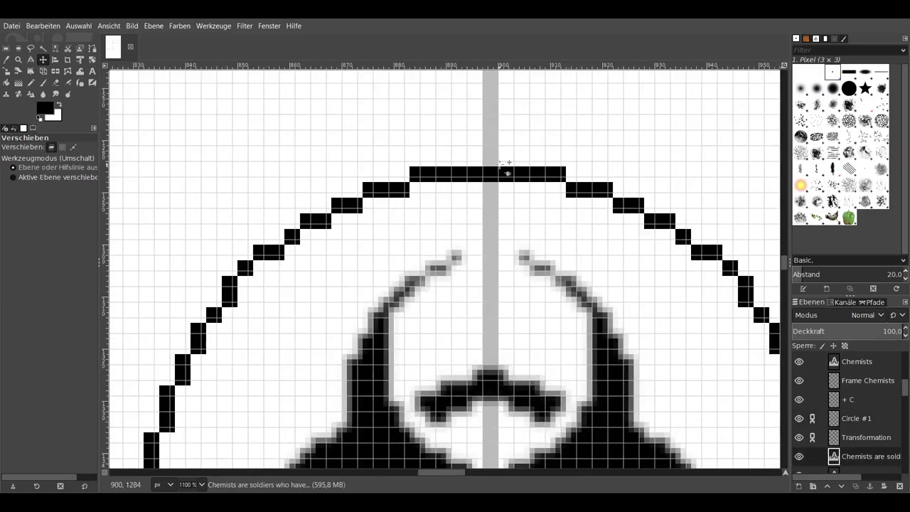
pyautogui.scroll(-1, 506, 173)
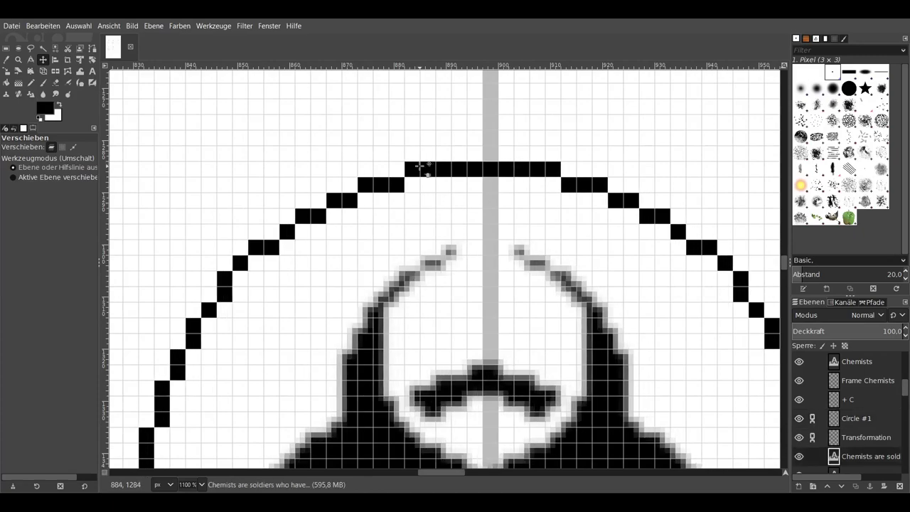
pyautogui.scroll(-5, 559, 302)
pyautogui.scroll(-3, 559, 302)
pyautogui.hscroll(5, 569, 313)
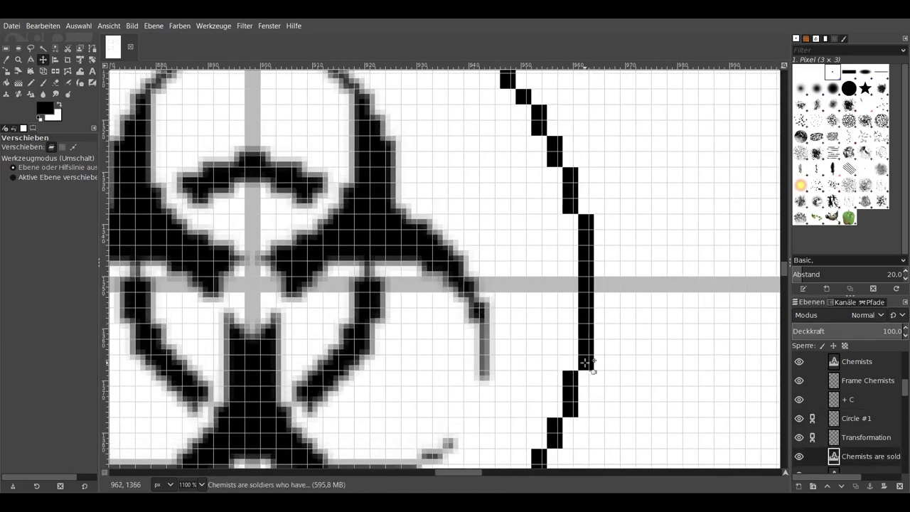
pyautogui.keyDown('ctrl'); pyautogui.scroll(-3, 597, 240); pyautogui.keyUp('ctrl')
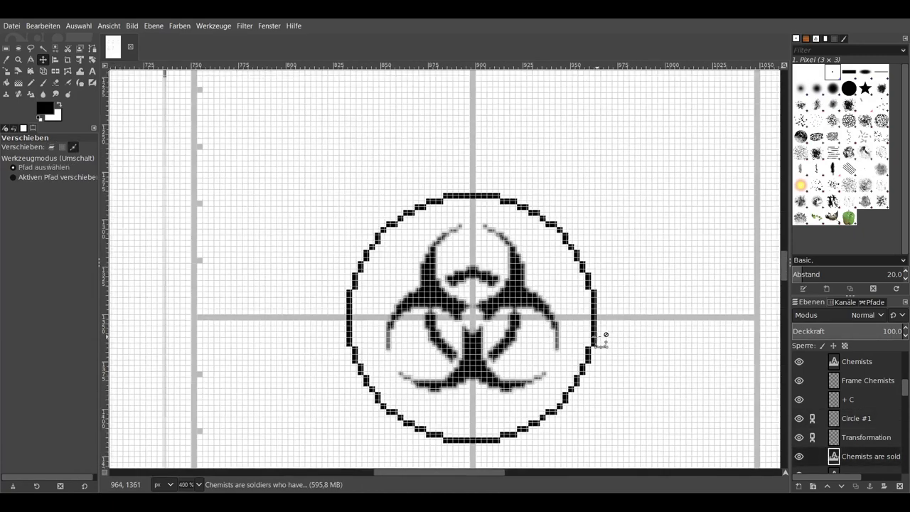
pyautogui.keyDown('ctrl'); pyautogui.scroll(-2, 604, 335); pyautogui.keyUp('ctrl')
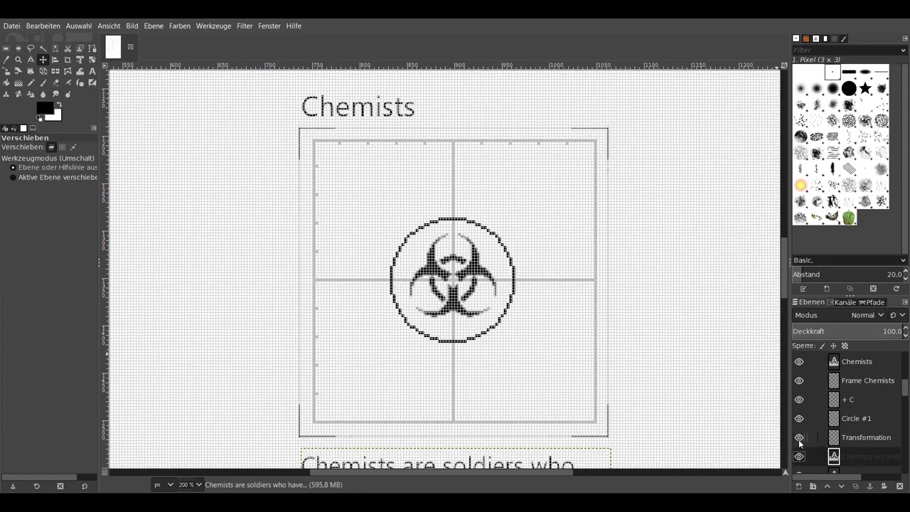
pyautogui.click(799, 398)
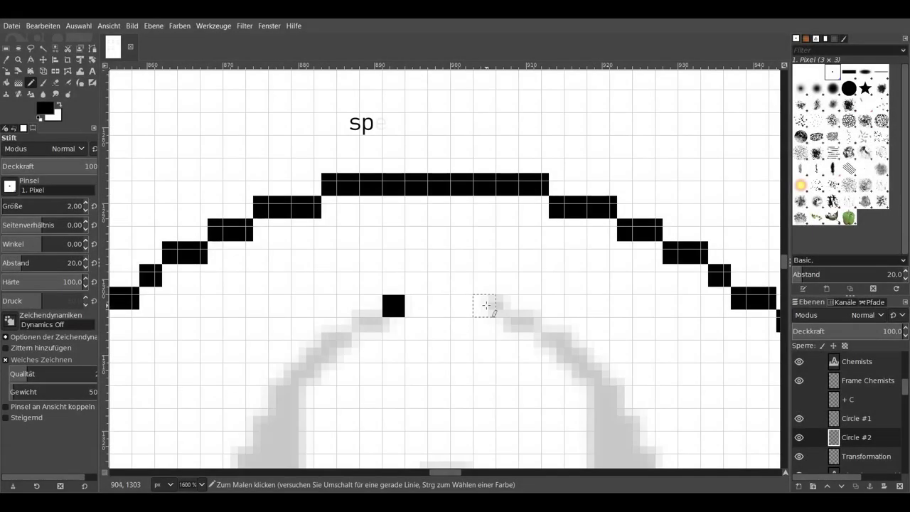
# Start retracing in black pixels: two vertical columns and the mouth-shaped gap.
pyautogui.click(485, 306)
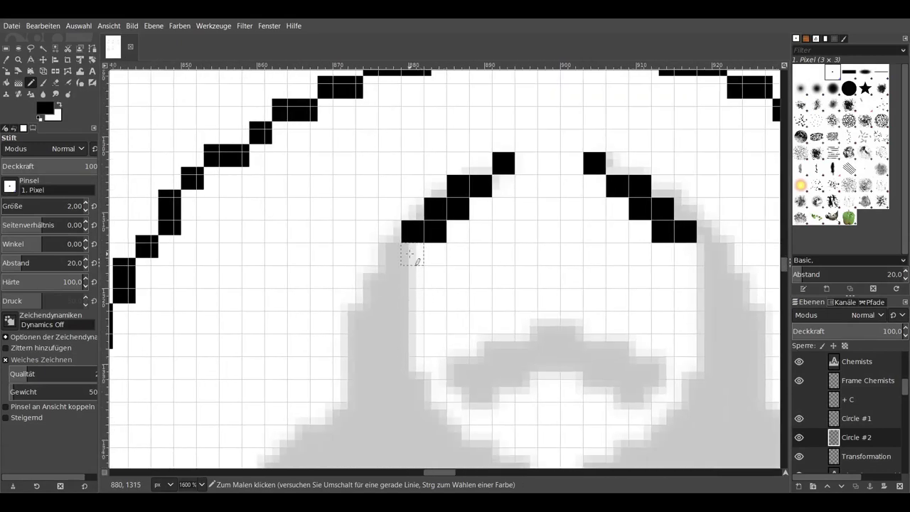
pyautogui.moveTo(410, 253); pyautogui.dragTo(412, 373)
pyautogui.moveTo(685, 254)
pyautogui.mouseDown()
pyautogui.moveTo(685, 367)
pyautogui.moveTo(594, 367)
pyautogui.moveTo(583, 339)
pyautogui.moveTo(502, 346)
pyautogui.moveTo(482, 366)
pyautogui.moveTo(526, 324)
pyautogui.moveTo(572, 345)
pyautogui.mouseUp()
pyautogui.click(617, 390)
pyautogui.click(617, 344)
pyautogui.click(462, 368)
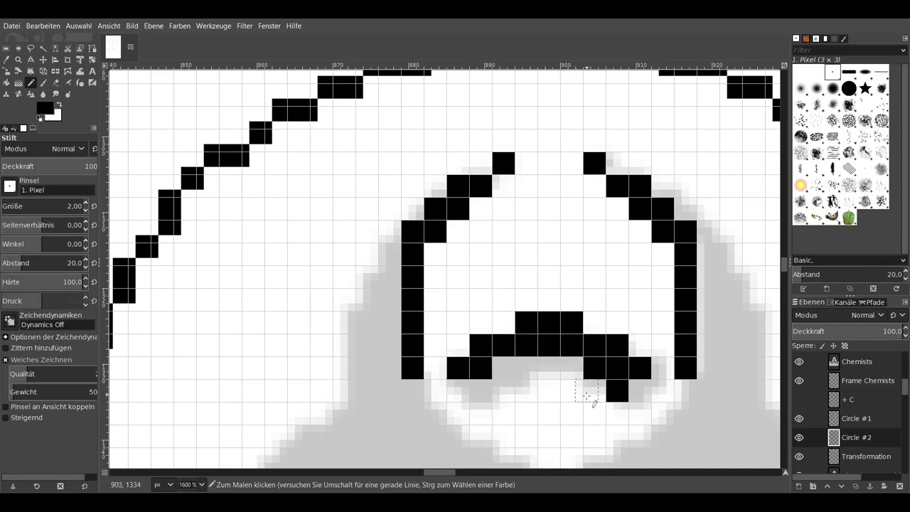
pyautogui.click(498, 367)
pyautogui.click(481, 389)
# Paint the lower pixel row and the left column's diagonal, undoing one stray pixel.
pyautogui.scroll(-1, 480, 389)
pyautogui.click(445, 351)
pyautogui.moveTo(672, 352); pyautogui.dragTo(694, 351)
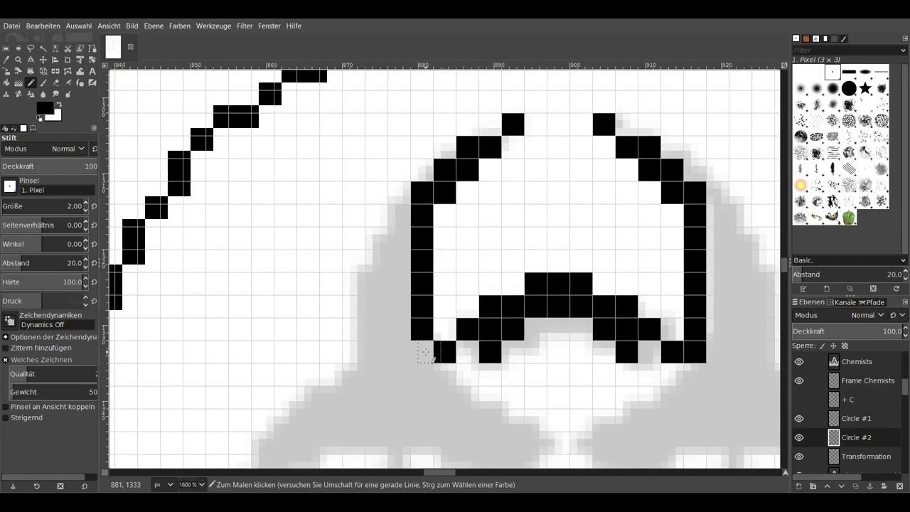
pyautogui.moveTo(422, 352)
pyautogui.mouseDown()
pyautogui.moveTo(399, 351)
pyautogui.moveTo(353, 295)
pyautogui.moveTo(376, 260)
pyautogui.moveTo(399, 260)
pyautogui.mouseUp()
pyautogui.click(399, 214)
pyautogui.hotkey('ctrl', 'z')
pyautogui.click(399, 237)
pyautogui.moveTo(399, 306); pyautogui.dragTo(376, 328)
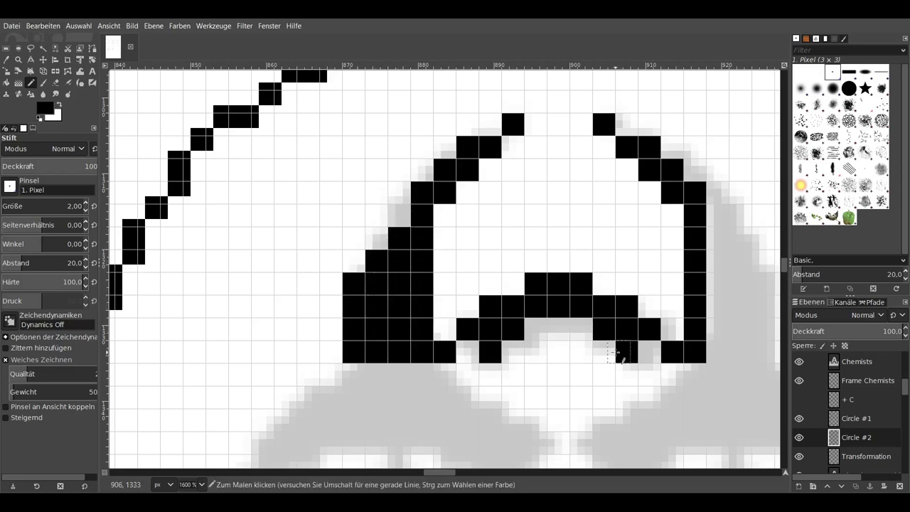
# Fill the left blade's grey cells and edge outline with black pixels.
pyautogui.hscroll(3, 621, 349)
pyautogui.moveTo(585, 282)
pyautogui.mouseDown()
pyautogui.moveTo(631, 281)
pyautogui.moveTo(583, 236)
pyautogui.mouseUp()
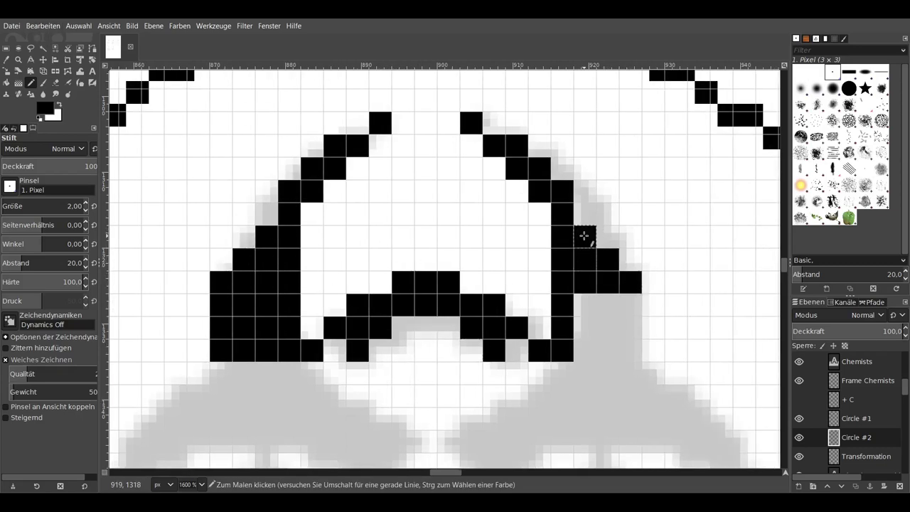
pyautogui.moveTo(584, 350); pyautogui.dragTo(631, 350)
pyautogui.moveTo(631, 316); pyautogui.dragTo(584, 316)
pyautogui.scroll(-2, 597, 317)
pyautogui.hscroll(-2, 597, 316)
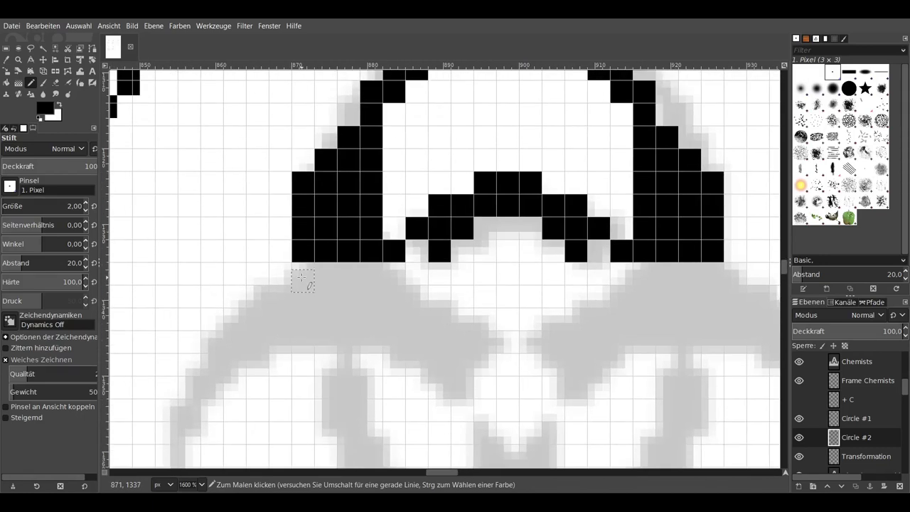
pyautogui.moveTo(281, 273); pyautogui.dragTo(372, 273)
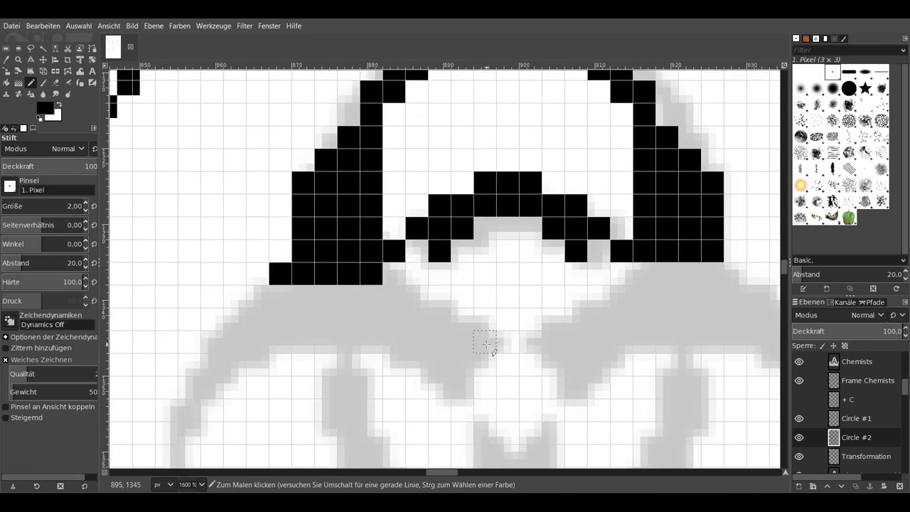
# Trace a stepped diagonal edge and the right blade's curved edge in black.
pyautogui.click(485, 342)
pyautogui.click(531, 341)
pyautogui.moveTo(553, 319)
pyautogui.mouseDown()
pyautogui.moveTo(577, 319)
pyautogui.moveTo(620, 294)
pyautogui.mouseUp()
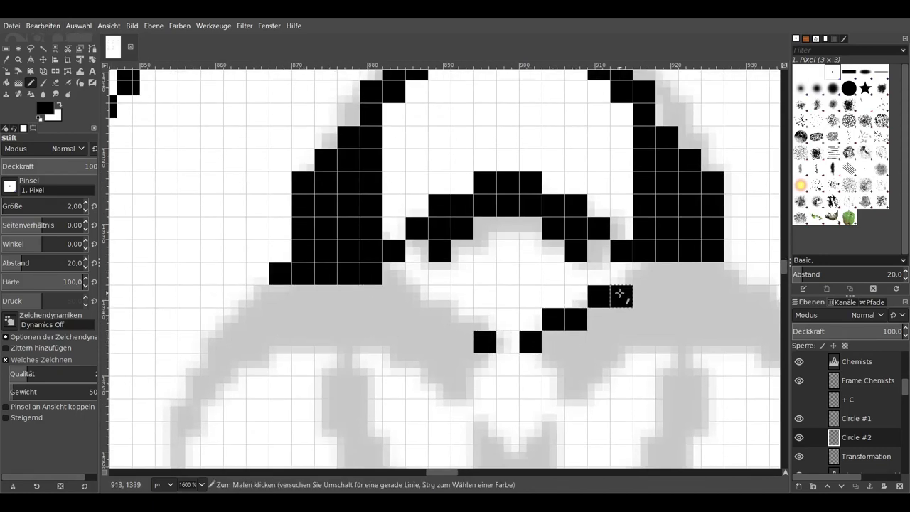
pyautogui.hscroll(2, 625, 274)
pyautogui.hscroll(1, 640, 280)
pyautogui.moveTo(594, 263)
pyautogui.mouseDown()
pyautogui.moveTo(654, 263)
pyautogui.moveTo(711, 355)
pyautogui.mouseUp()
pyautogui.scroll(-2, 690, 315)
pyautogui.moveTo(690, 315); pyautogui.dragTo(711, 345)
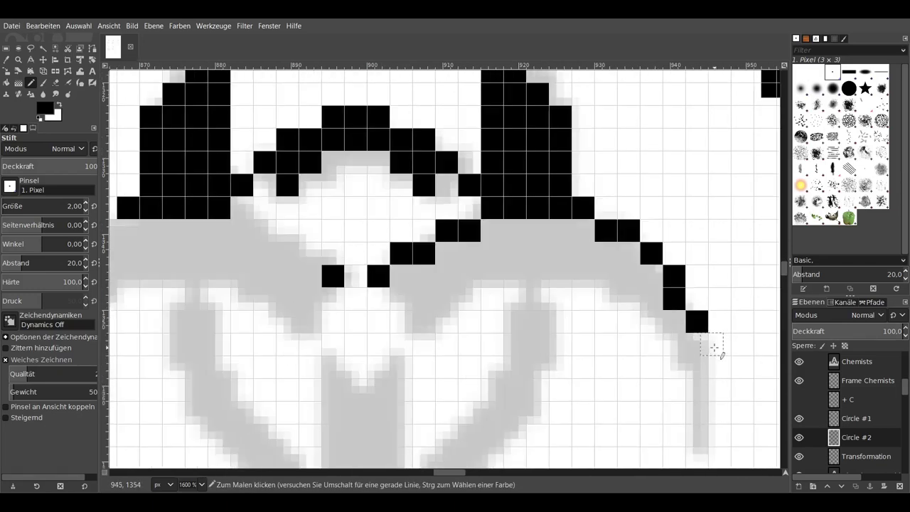
pyautogui.scroll(-2, 711, 345)
pyautogui.moveTo(672, 398); pyautogui.dragTo(669, 335)
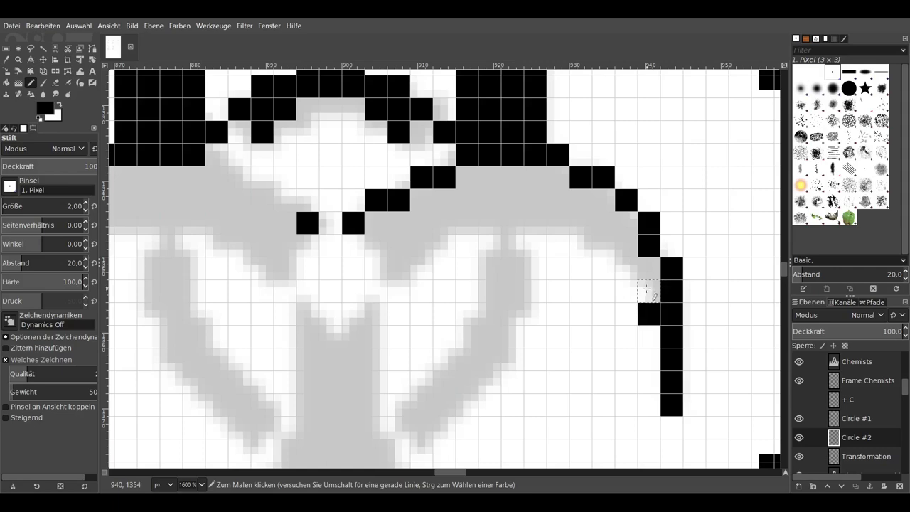
pyautogui.moveTo(647, 290)
pyautogui.mouseDown()
pyautogui.moveTo(625, 260)
pyautogui.moveTo(519, 223)
pyautogui.moveTo(443, 222)
pyautogui.mouseUp()
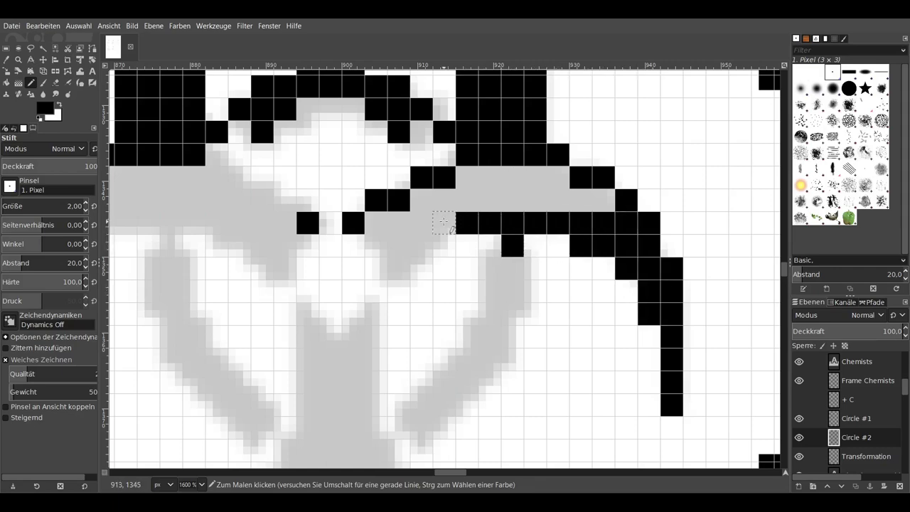
# Trace the blade's edge column, a diagonal leg and part of the bottom arc in black.
pyautogui.moveTo(388, 267)
pyautogui.mouseDown()
pyautogui.moveTo(373, 246)
pyautogui.moveTo(459, 195)
pyautogui.moveTo(512, 177)
pyautogui.moveTo(551, 202)
pyautogui.moveTo(522, 273)
pyautogui.moveTo(532, 314)
pyautogui.moveTo(501, 316)
pyautogui.moveTo(445, 368)
pyautogui.mouseUp()
pyautogui.scroll(-2, 398, 407)
pyautogui.hscroll(-3, 398, 407)
pyautogui.moveTo(456, 252)
pyautogui.mouseDown()
pyautogui.moveTo(473, 370)
pyautogui.moveTo(459, 373)
pyautogui.mouseUp()
pyautogui.scroll(-4, 458, 372)
pyautogui.hscroll(1, 459, 372)
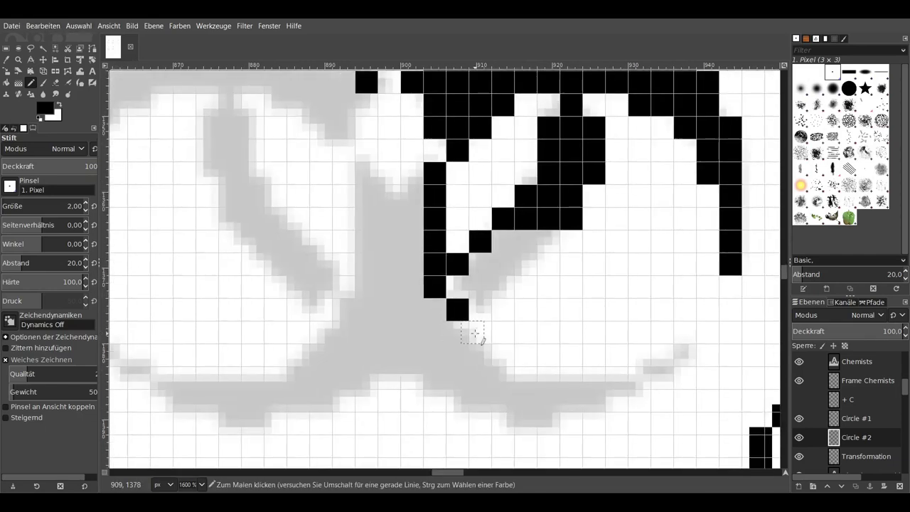
pyautogui.moveTo(458, 310)
pyautogui.mouseDown()
pyautogui.moveTo(502, 355)
pyautogui.moveTo(583, 378)
pyautogui.mouseUp()
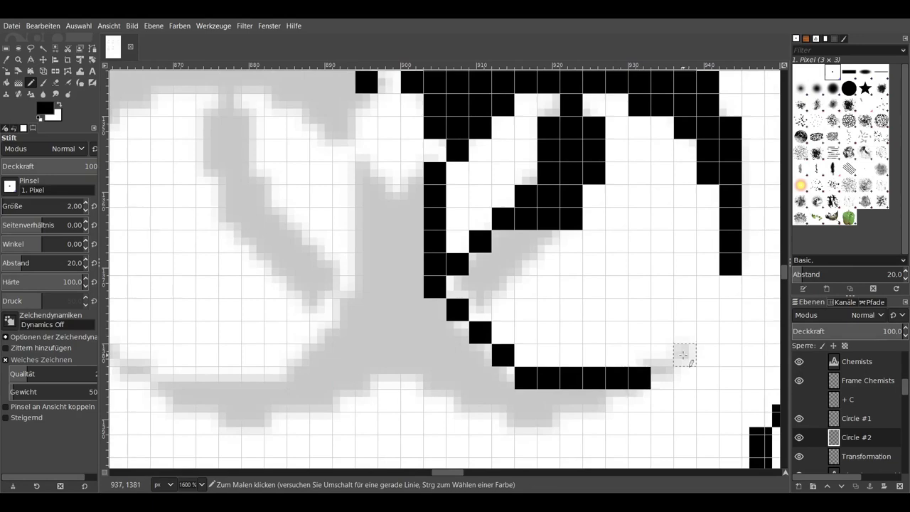
pyautogui.click(667, 382)
pyautogui.scroll(-3, 667, 382)
pyautogui.hscroll(4, 666, 382)
pyautogui.moveTo(434, 349)
pyautogui.mouseDown()
pyautogui.moveTo(484, 351)
pyautogui.moveTo(430, 329)
pyautogui.moveTo(373, 328)
pyautogui.mouseUp()
pyautogui.scroll(3, 374, 329)
pyautogui.hscroll(-3, 374, 329)
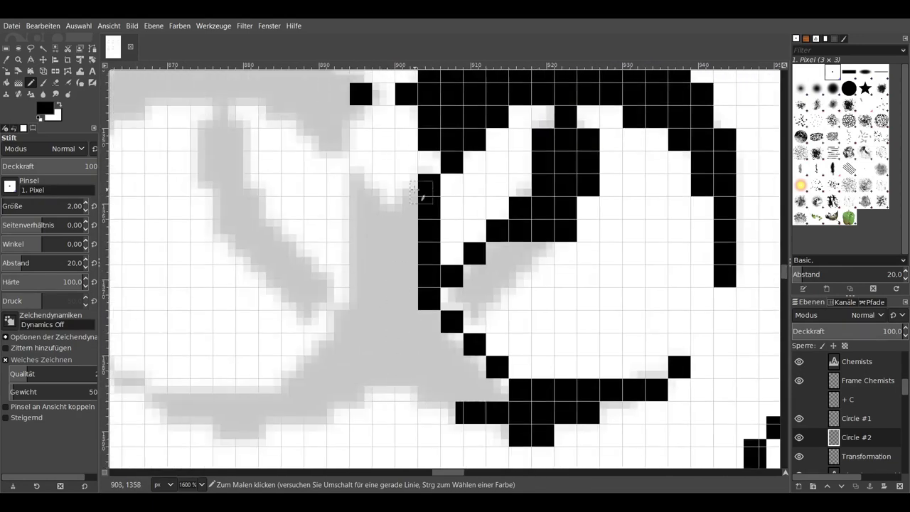
# Add a black pixel left of the vertical column and erase stray pixels below it.
pyautogui.click(360, 184)
pyautogui.scroll(2, 405, 208)
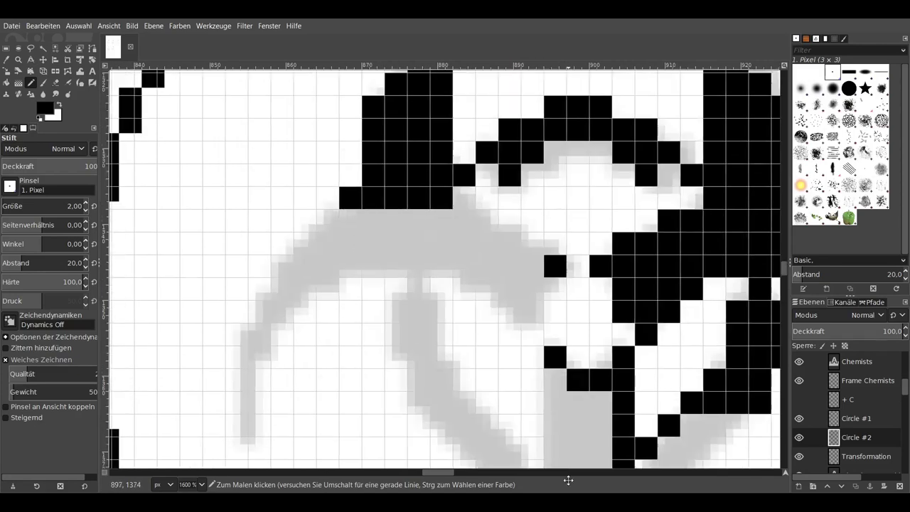
pyautogui.hscroll(-3, 405, 207)
pyautogui.hotkey('shift', 'e')
pyautogui.moveTo(475, 260)
pyautogui.mouseDown()
pyautogui.moveTo(493, 329)
pyautogui.moveTo(566, 417)
pyautogui.mouseUp()
pyautogui.press('n')
# Redraw the stem column, close the bottom-row gap, and thicken the stem by a column.
pyautogui.scroll(-2, 497, 320)
pyautogui.moveTo(474, 189); pyautogui.dragTo(474, 366)
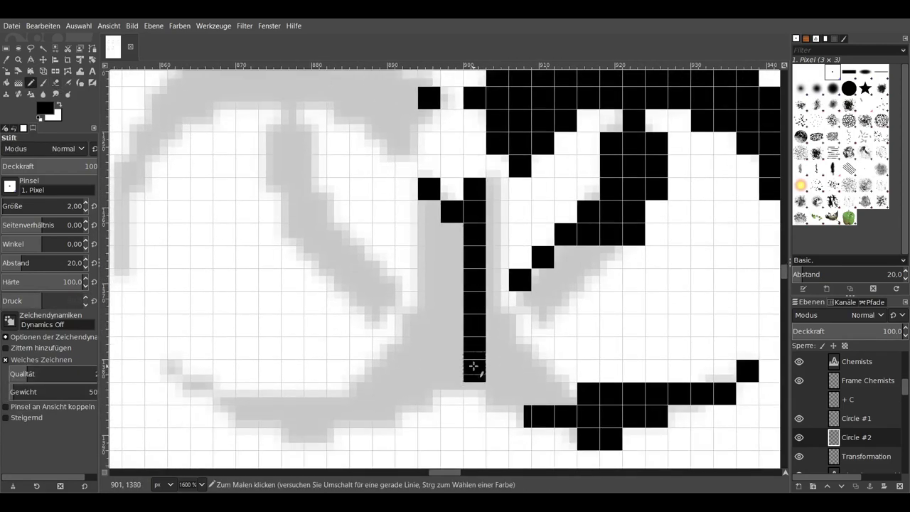
pyautogui.moveTo(573, 394); pyautogui.dragTo(517, 392)
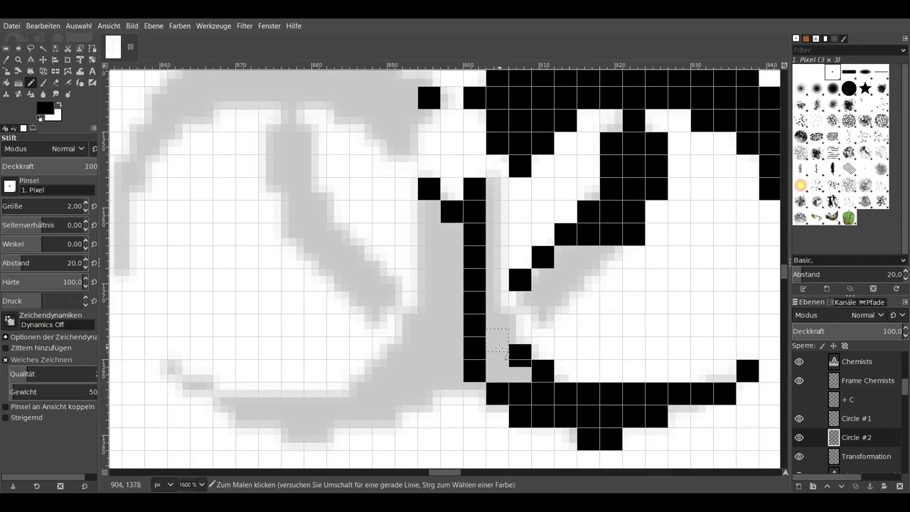
pyautogui.moveTo(498, 347); pyautogui.dragTo(520, 371)
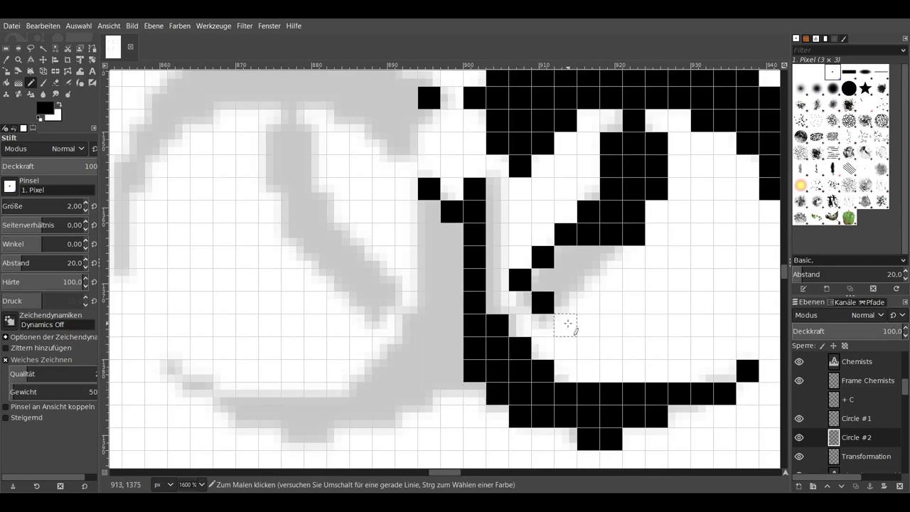
# Add black pixels along the inner blade edge.
pyautogui.scroll(3, 579, 320)
pyautogui.hscroll(-2, 580, 320)
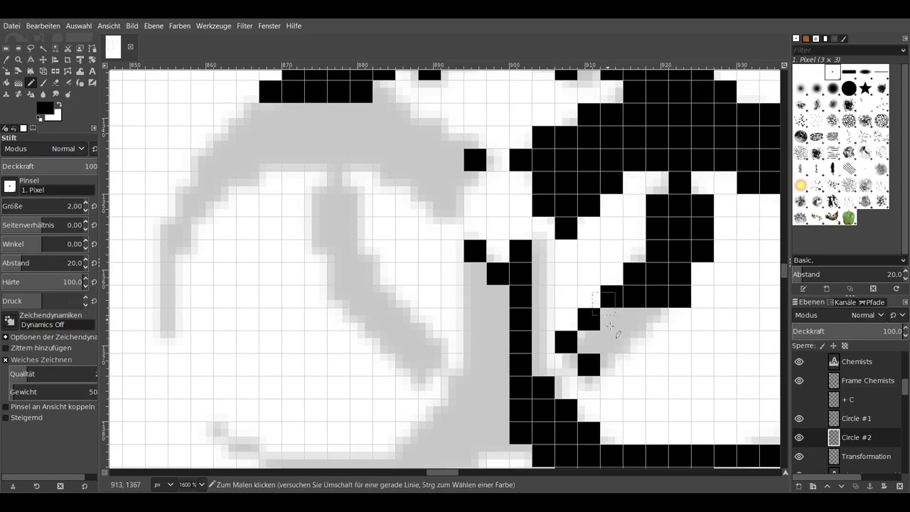
pyautogui.moveTo(611, 345); pyautogui.dragTo(615, 316)
pyautogui.scroll(-2, 615, 317)
pyautogui.hscroll(2, 616, 316)
# Erase a stray black pixel and paint more black cells along the blade edges.
pyautogui.hotkey('shift', 'e')
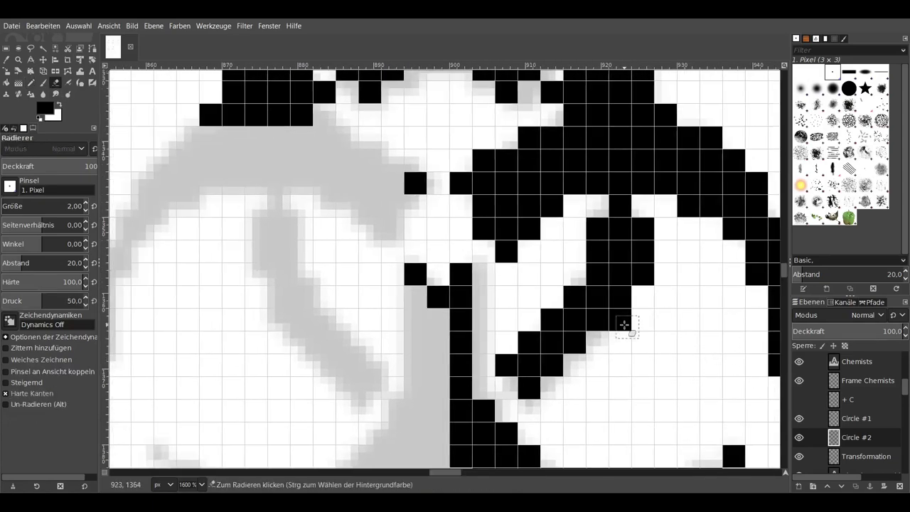
pyautogui.click(667, 222)
pyautogui.hscroll(2, 667, 223)
pyautogui.scroll(5, 426, 285)
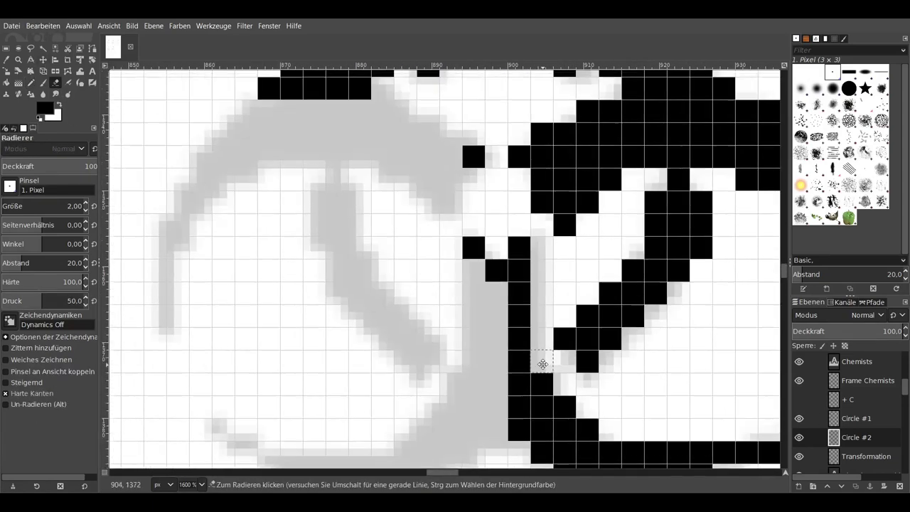
pyautogui.press('n')
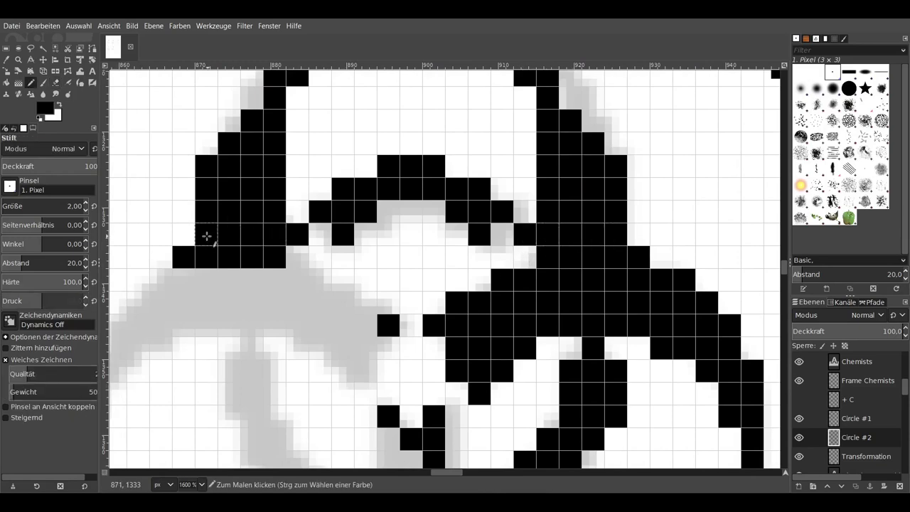
pyautogui.scroll(-2, 213, 227)
pyautogui.hscroll(-1, 214, 228)
pyautogui.moveTo(217, 210)
pyautogui.mouseDown()
pyautogui.moveTo(346, 230)
pyautogui.moveTo(388, 257)
pyautogui.moveTo(168, 233)
pyautogui.mouseUp()
# Hide the grey Transformation guide layer and fill two rows of black cells in the centre.
pyautogui.click(799, 456)
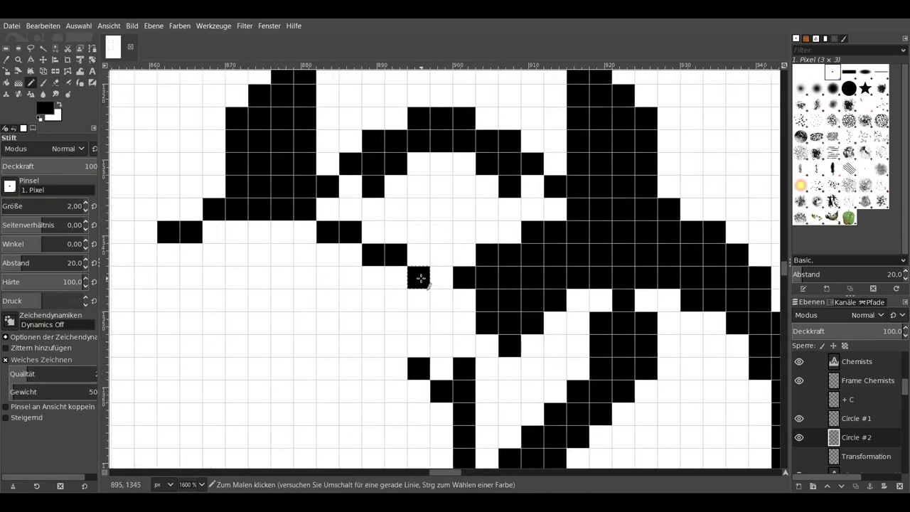
pyautogui.moveTo(373, 300)
pyautogui.mouseDown()
pyautogui.moveTo(371, 319)
pyautogui.moveTo(340, 337)
pyautogui.mouseUp()
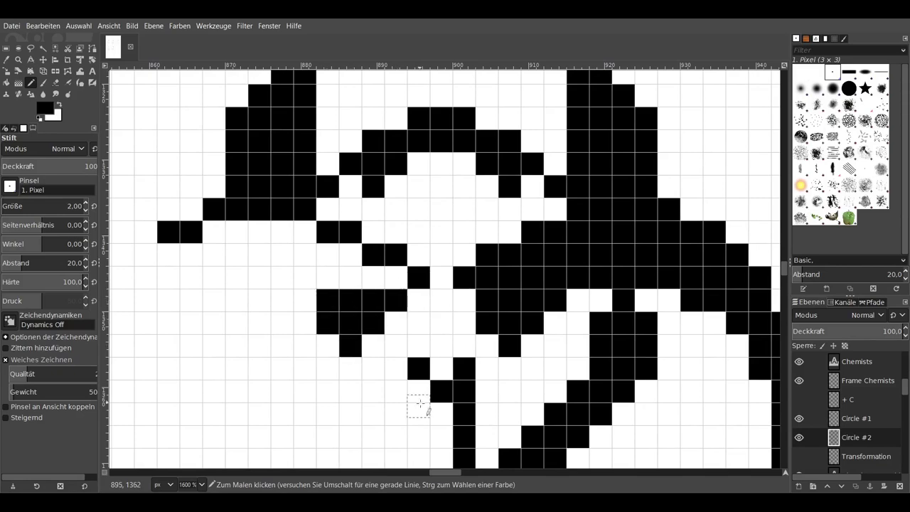
pyautogui.scroll(2, 298, 340)
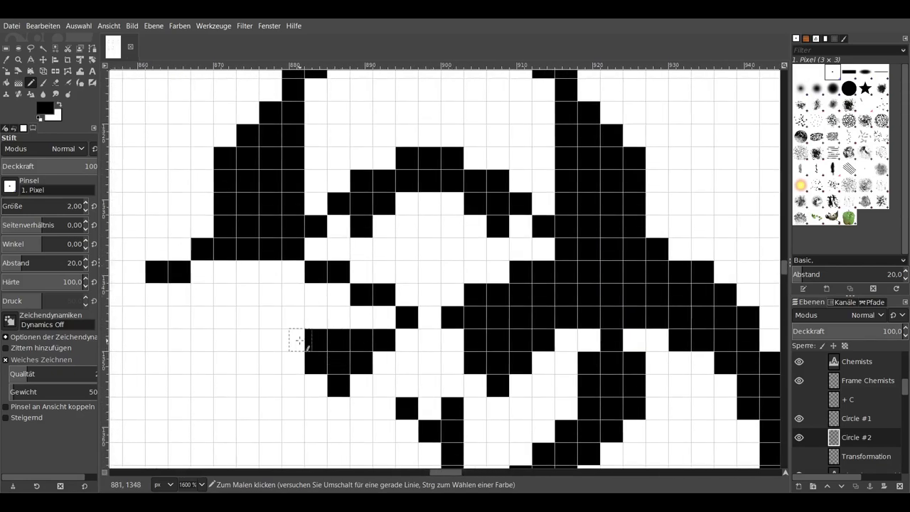
pyautogui.scroll(-2, 298, 339)
# Paint black pixels and a new black block on the left inner blade.
pyautogui.moveTo(272, 283); pyautogui.dragTo(292, 307)
pyautogui.moveTo(249, 331)
pyautogui.mouseDown()
pyautogui.moveTo(241, 351)
pyautogui.moveTo(294, 349)
pyautogui.moveTo(317, 376)
pyautogui.moveTo(314, 396)
pyautogui.moveTo(359, 419)
pyautogui.mouseUp()
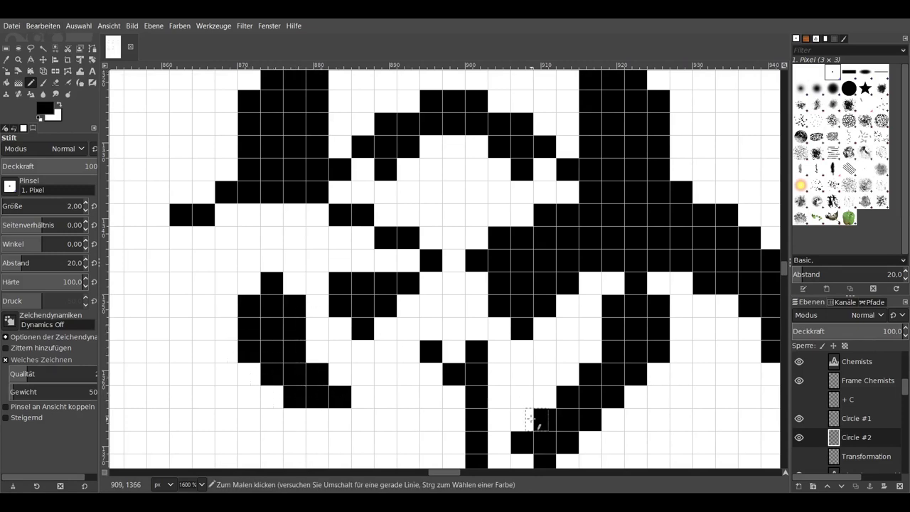
pyautogui.scroll(-3, 359, 419)
pyautogui.moveTo(320, 334); pyautogui.dragTo(344, 359)
# Extend the central stem downward and the bottom row of black cells to the left.
pyautogui.moveTo(413, 273)
pyautogui.mouseDown()
pyautogui.moveTo(433, 341)
pyautogui.moveTo(410, 360)
pyautogui.moveTo(387, 406)
pyautogui.moveTo(426, 403)
pyautogui.mouseUp()
pyautogui.scroll(-1, 427, 404)
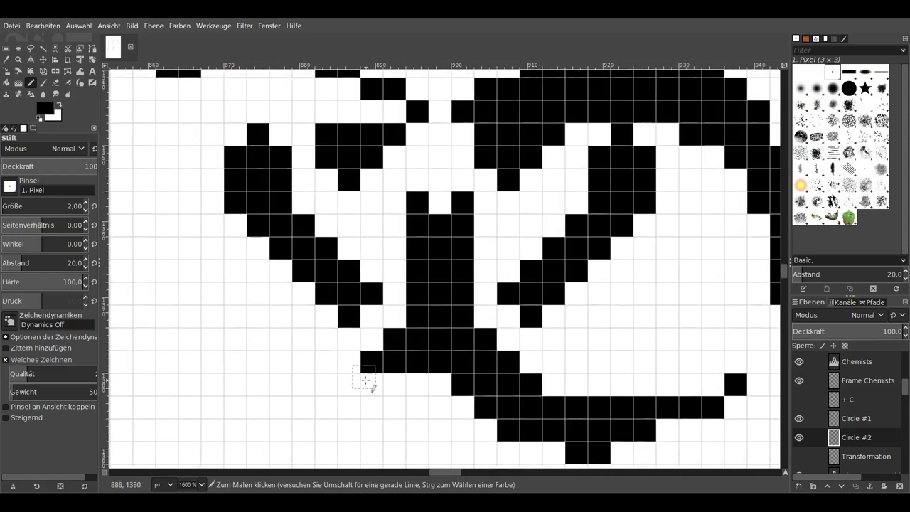
pyautogui.moveTo(352, 390)
pyautogui.mouseDown()
pyautogui.moveTo(418, 391)
pyautogui.moveTo(291, 420)
pyautogui.moveTo(134, 352)
pyautogui.moveTo(267, 379)
pyautogui.moveTo(388, 379)
pyautogui.mouseUp()
pyautogui.scroll(-1, 434, 387)
# Extend an upper row of black cells leftward, stepping up.
pyautogui.scroll(1, 542, 403)
pyautogui.scroll(3, 524, 434)
pyautogui.scroll(2, 536, 348)
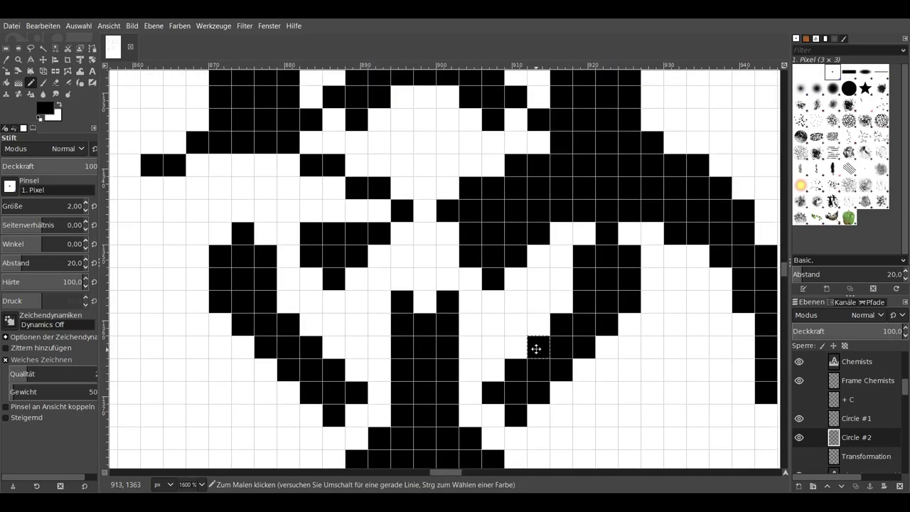
pyautogui.scroll(1, 536, 349)
pyautogui.scroll(2, 180, 247)
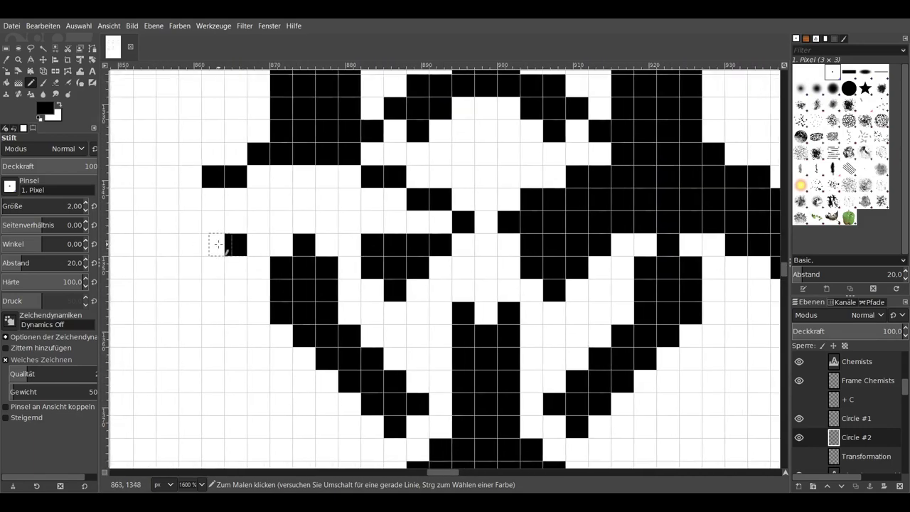
pyautogui.moveTo(217, 244)
pyautogui.mouseDown()
pyautogui.moveTo(189, 263)
pyautogui.moveTo(131, 249)
pyautogui.moveTo(256, 239)
pyautogui.moveTo(305, 216)
pyautogui.moveTo(254, 217)
pyautogui.moveTo(211, 260)
pyautogui.moveTo(404, 262)
pyautogui.mouseUp()
# Fill black cells on the left blade near the symbol's left edge.
pyautogui.scroll(-2, 376, 244)
pyautogui.hscroll(-1, 224, 244)
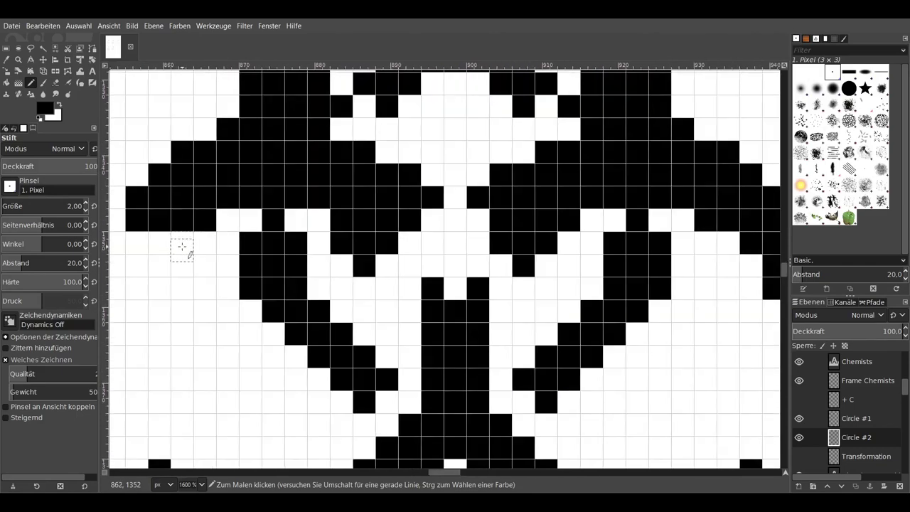
pyautogui.moveTo(181, 247); pyautogui.dragTo(136, 284)
pyautogui.hscroll(3, 545, 243)
pyautogui.hscroll(-1, 305, 280)
pyautogui.hscroll(-2, 382, 298)
pyautogui.scroll(-1, 382, 298)
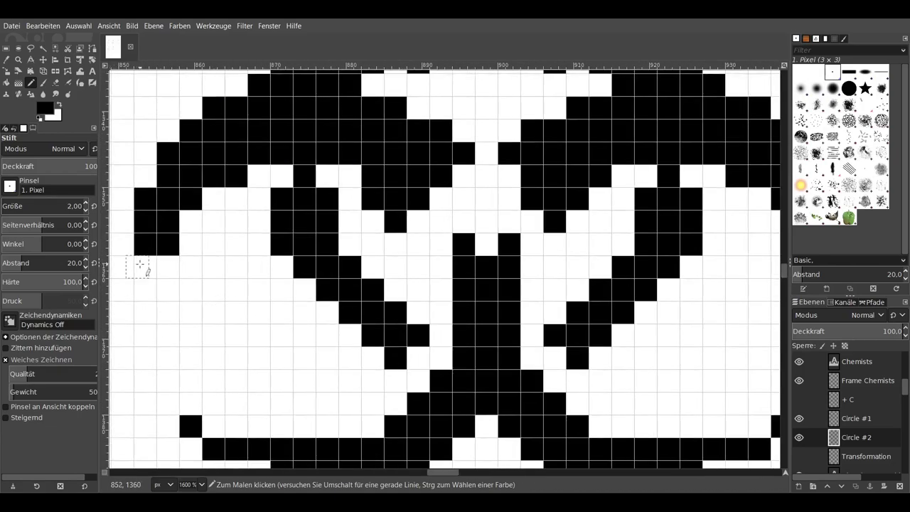
pyautogui.moveTo(138, 260); pyautogui.dragTo(146, 335)
# Zoom out to 200% to view the whole Chemists frame.
pyautogui.scroll(-2, 182, 331)
pyautogui.hscroll(3, 181, 162)
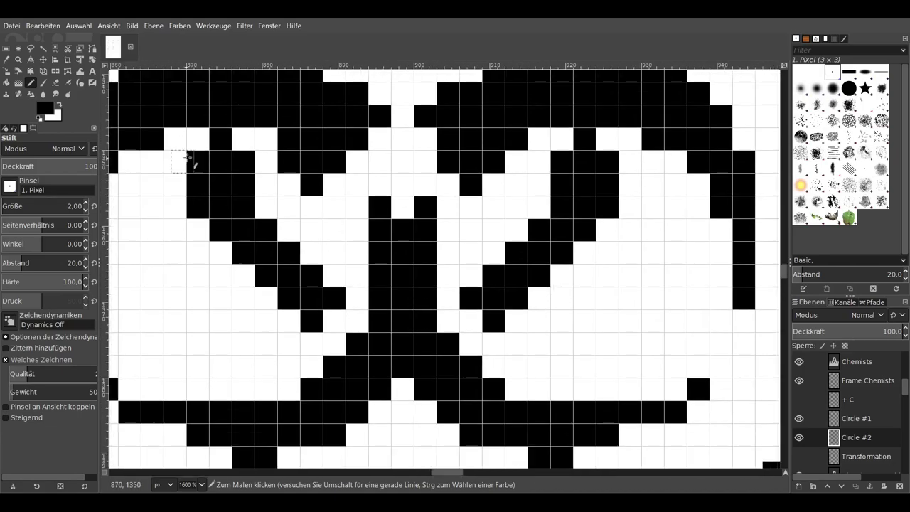
pyautogui.press('2')
pyautogui.hscroll(2, 316, 412)
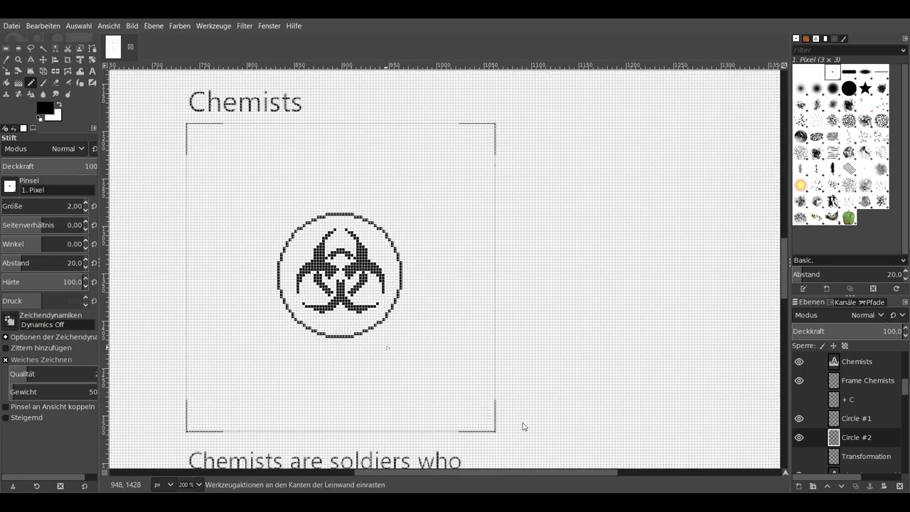